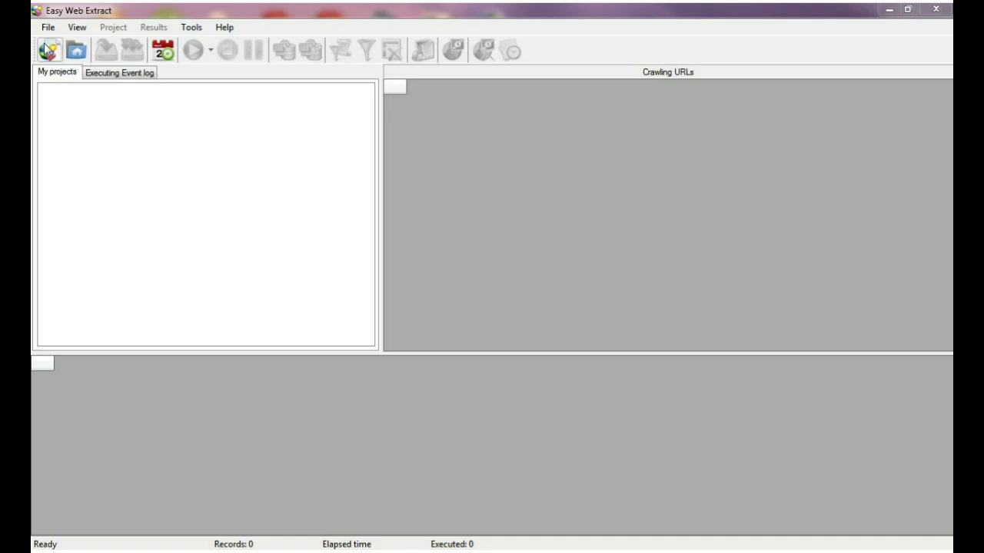
Step: Launch the New Project Wizard from the toolbar's New project button
click(47, 50)
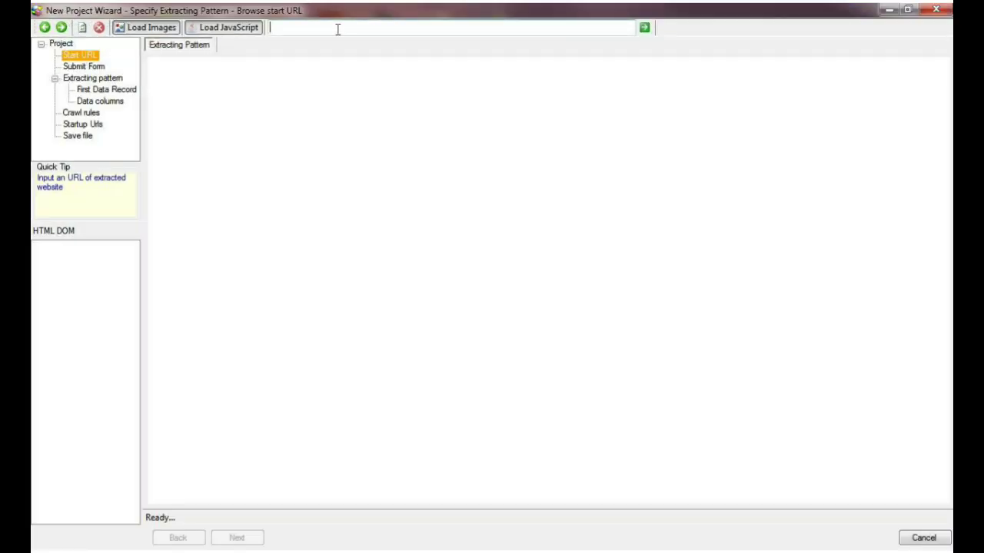
Step: Enter amazon.com as the start URL and load the Amazon home page
text(amazon)
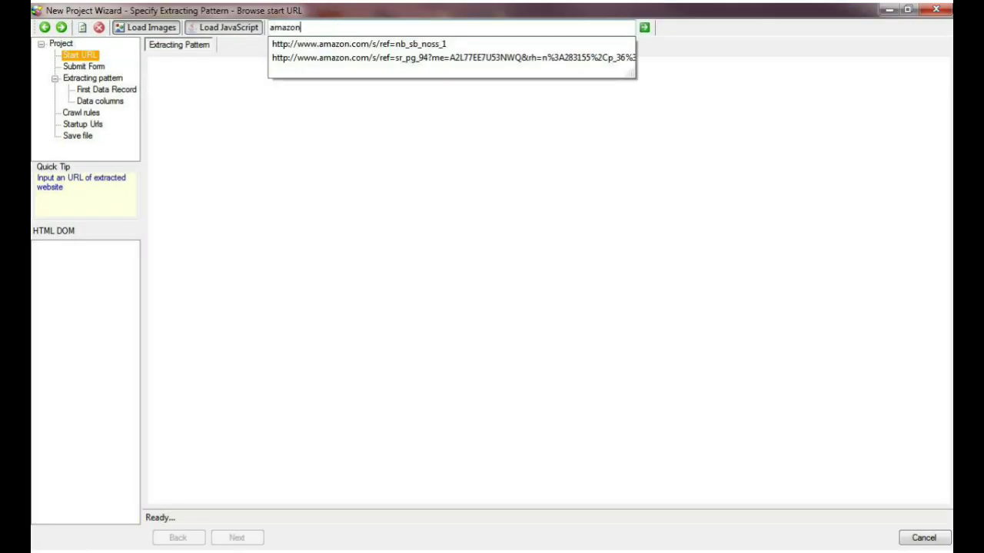
text(m)
key(Return)
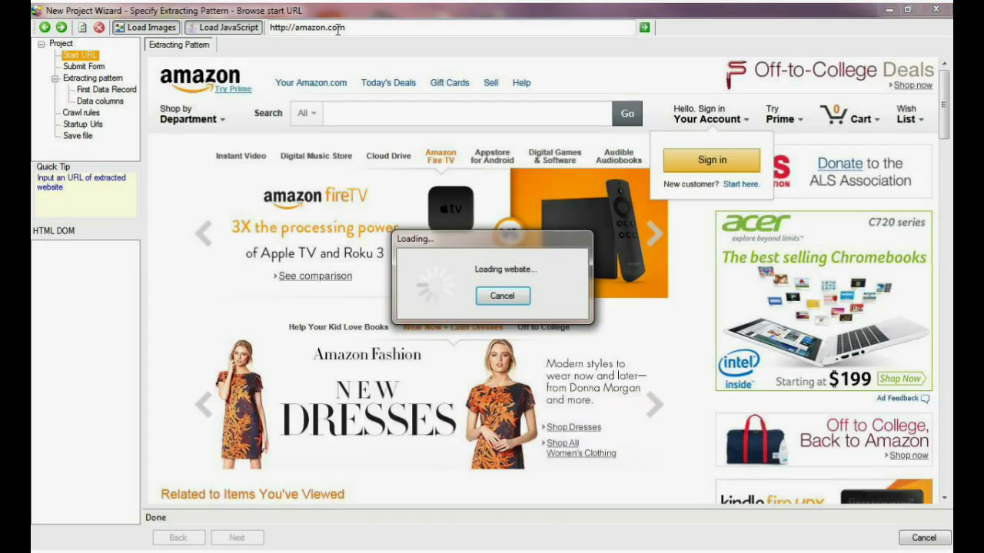
click(338, 29)
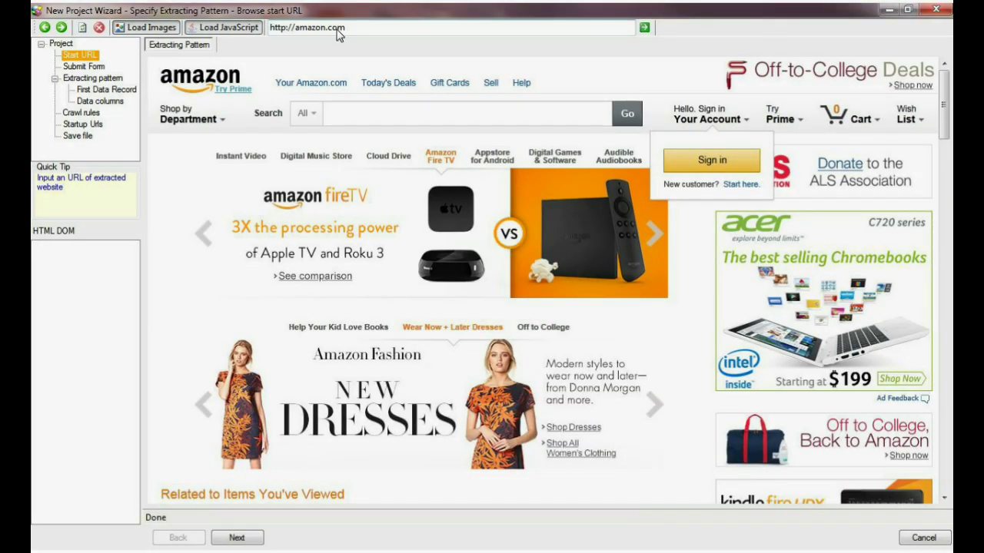
Step: Set Amazon's search box input value to 'computer' and submit it with the Go button
click(248, 542)
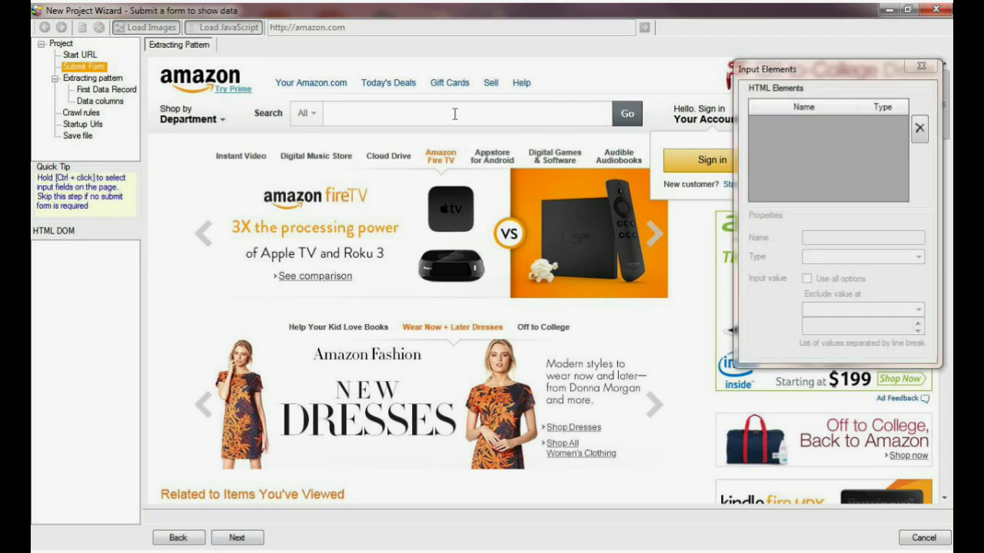
ctrl+click(370, 113)
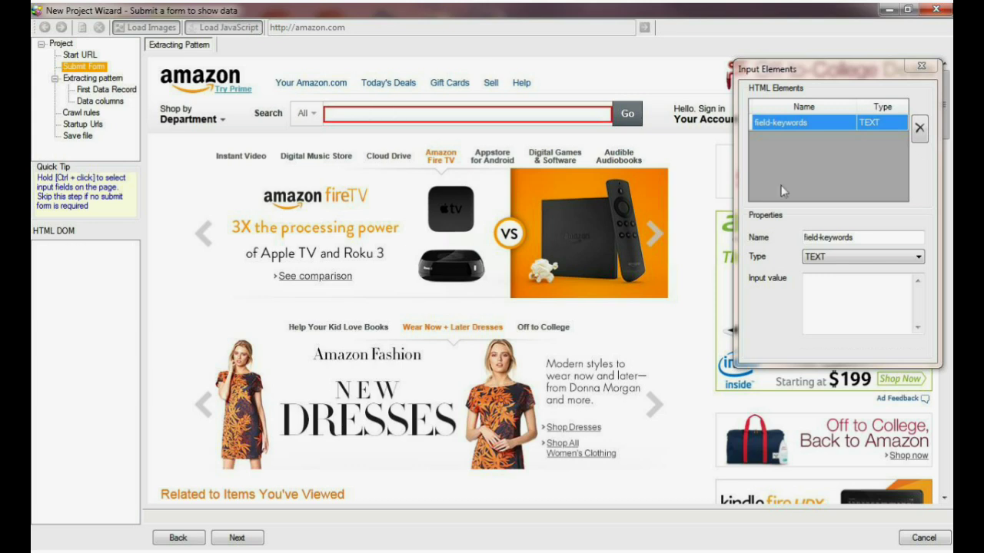
click(862, 292)
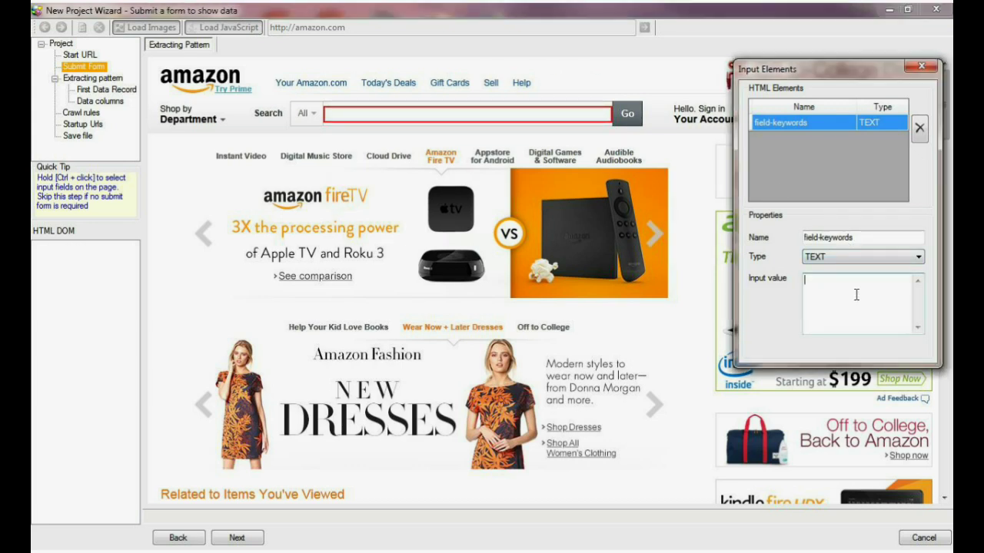
text(comp)
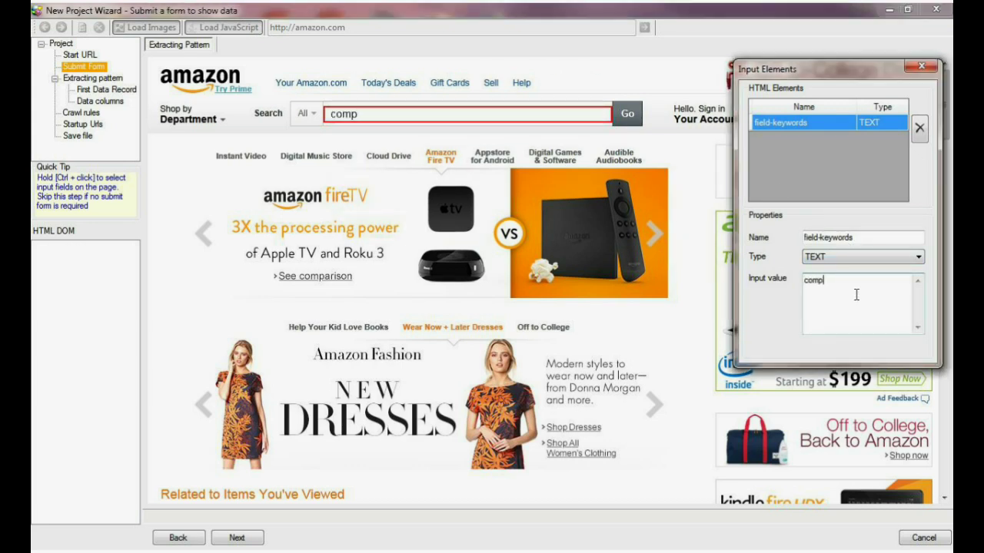
text(uter)
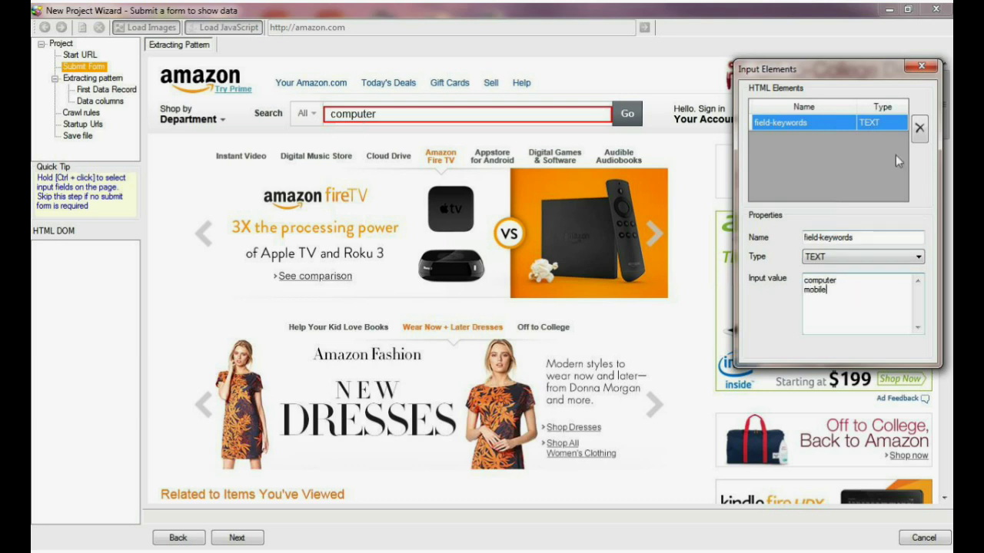
ctrl+click(625, 115)
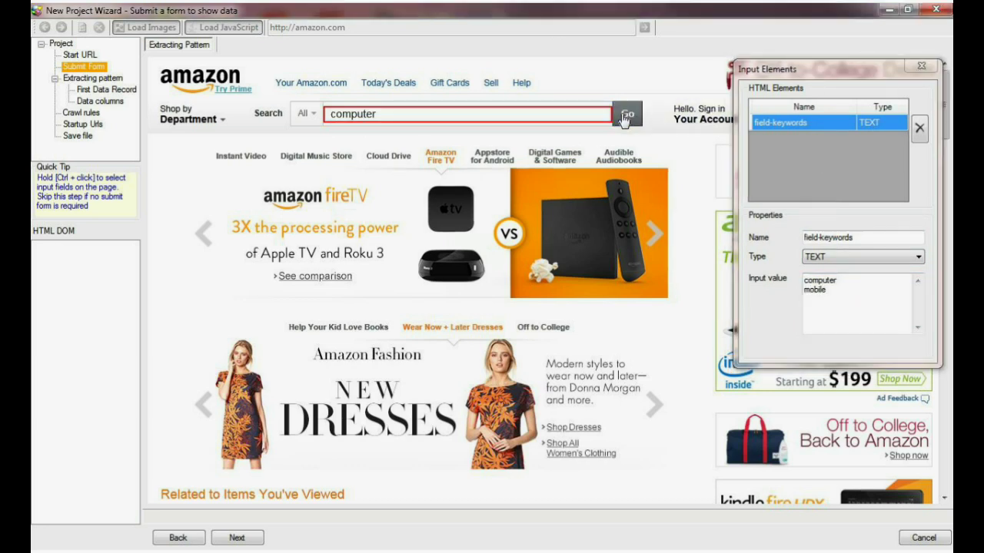
click(896, 282)
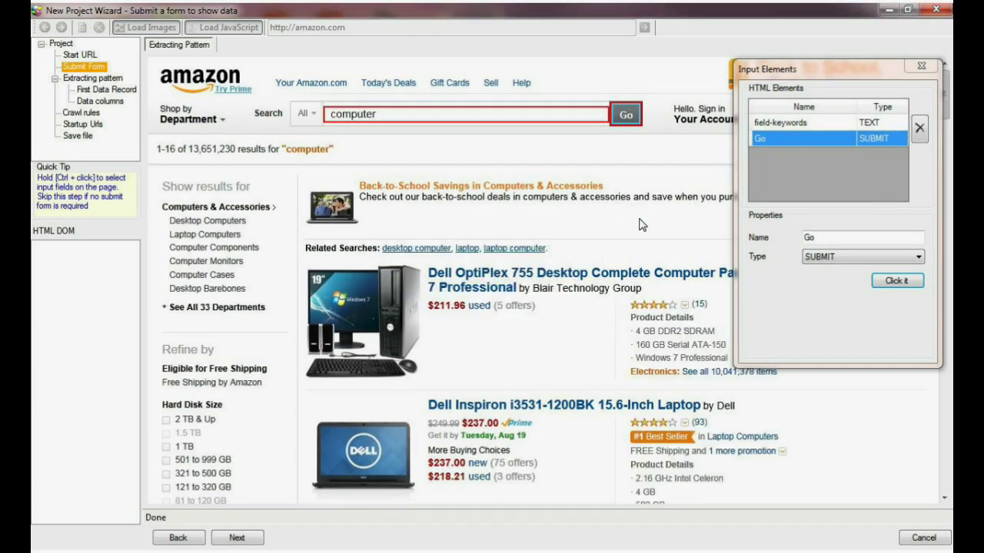
click(241, 542)
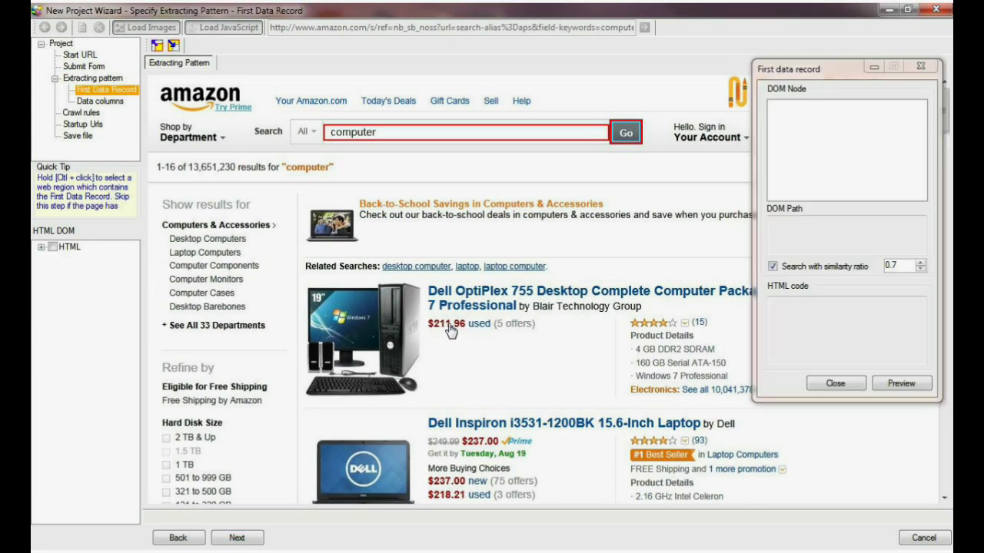
Step: Mark the first product listing as the data record and preview its 13 matched regions
ctrl+click(589, 372)
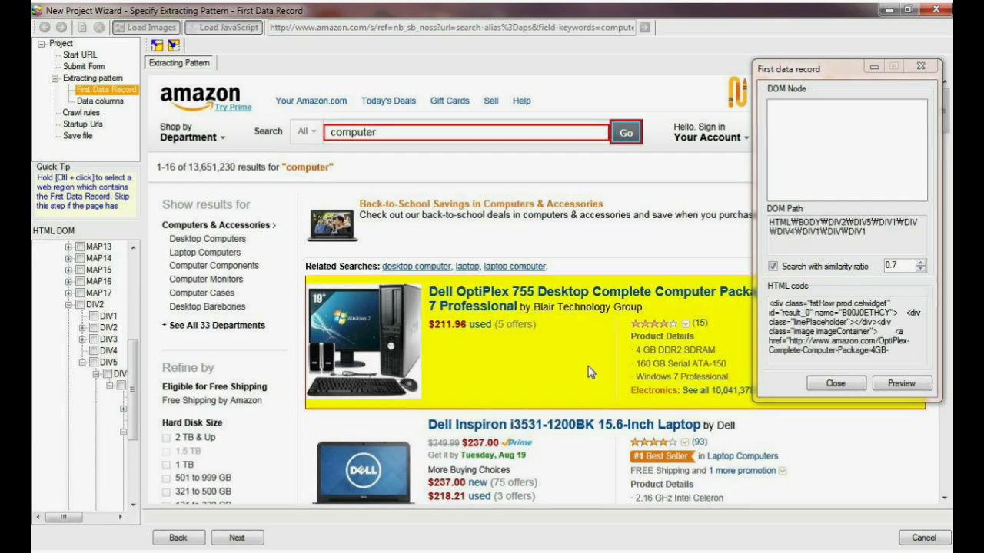
click(910, 385)
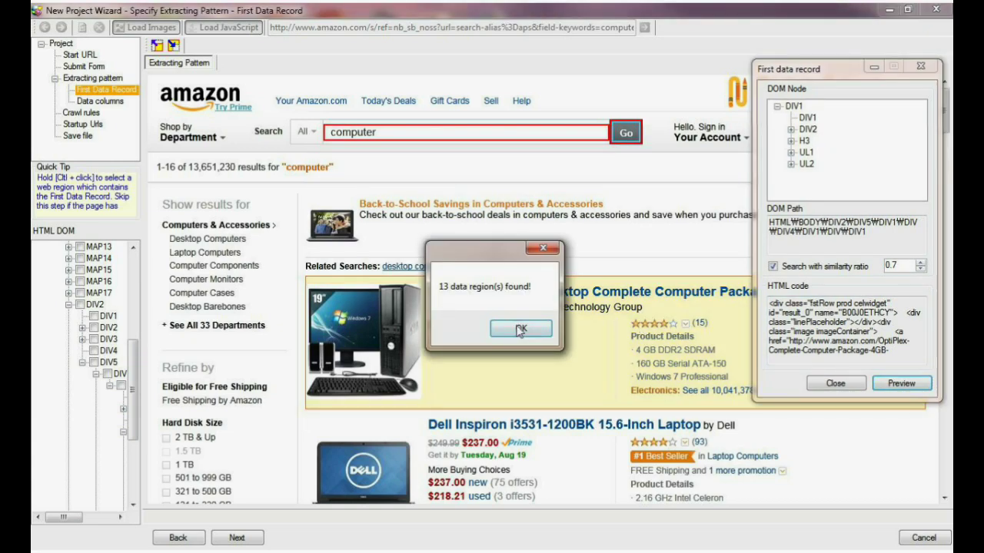
click(521, 328)
scroll(525, 332, down, 4)
scroll(525, 332, down, 5)
scroll(525, 332, down, 3)
scroll(525, 332, down, 2)
scroll(525, 328, down, 5)
scroll(525, 327, down, 4)
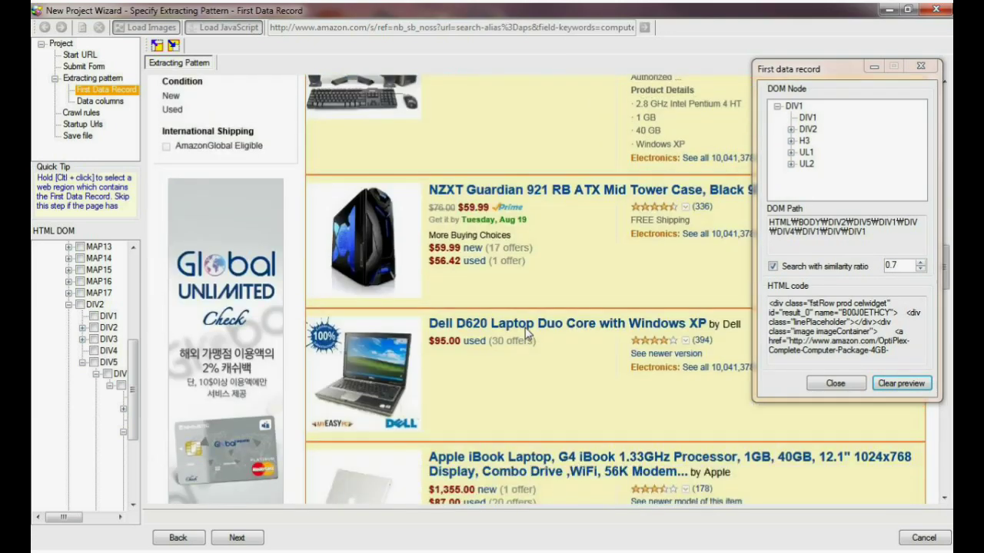
scroll(525, 327, down, 4)
scroll(525, 327, up, 3)
scroll(526, 328, up, 3)
scroll(526, 328, up, 4)
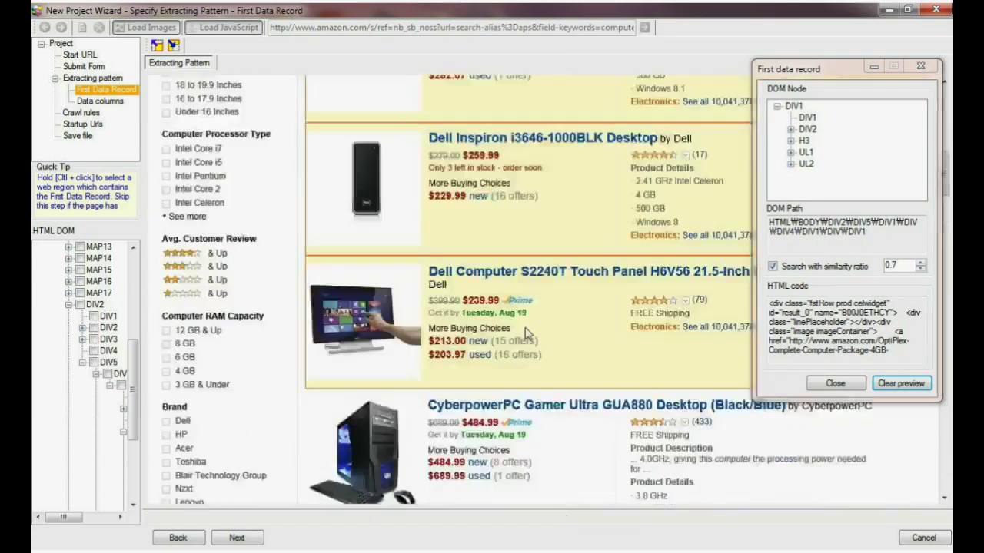
scroll(536, 332, up, 3)
scroll(536, 332, up, 2)
scroll(536, 332, up, 2)
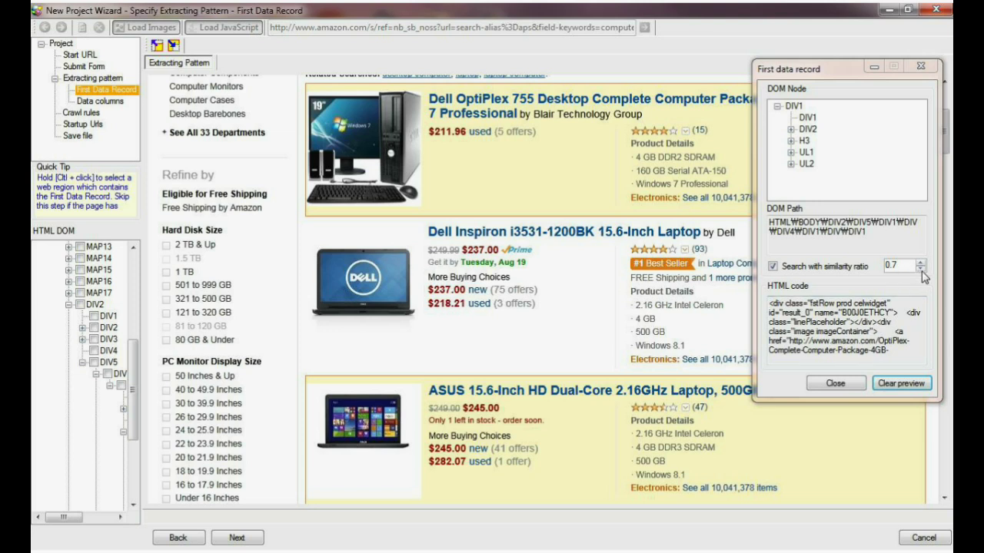
Step: Lower the similarity ratio to 0.3 so the preview matches 15 records
click(921, 269)
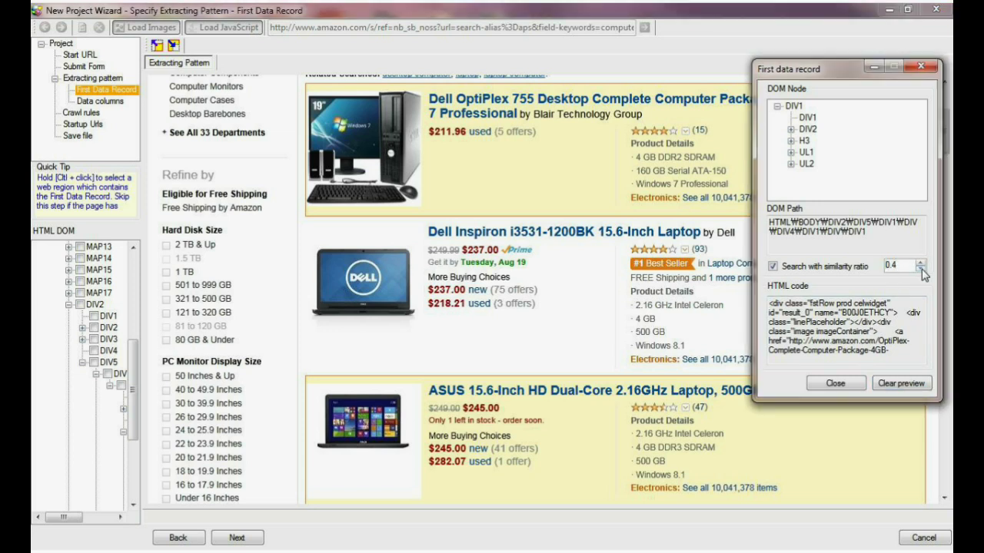
click(903, 384)
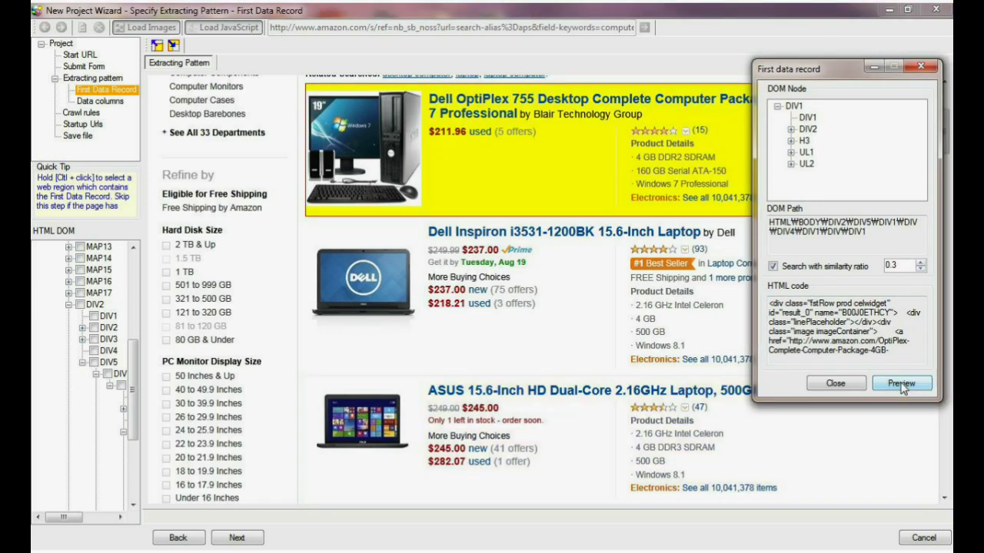
click(901, 384)
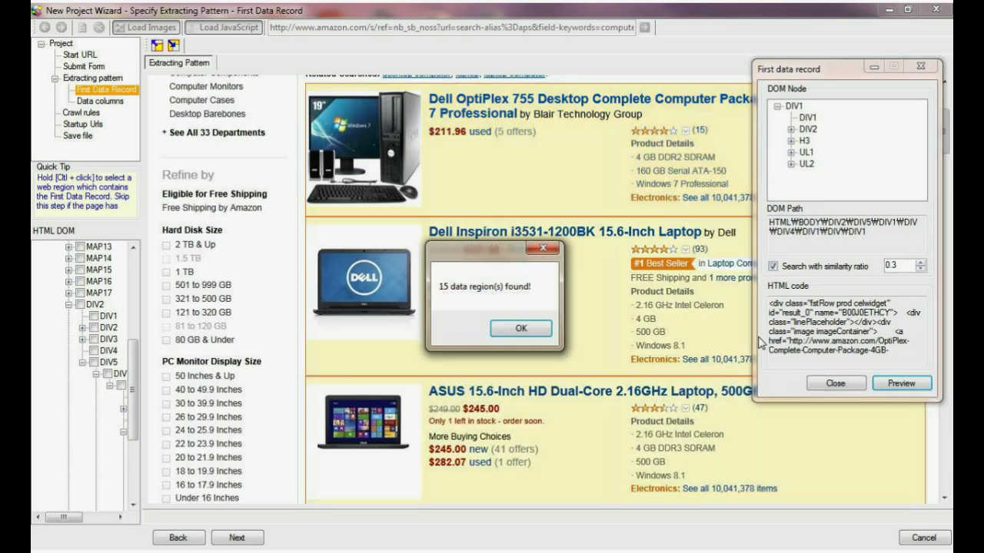
click(521, 328)
scroll(323, 477, up, 3)
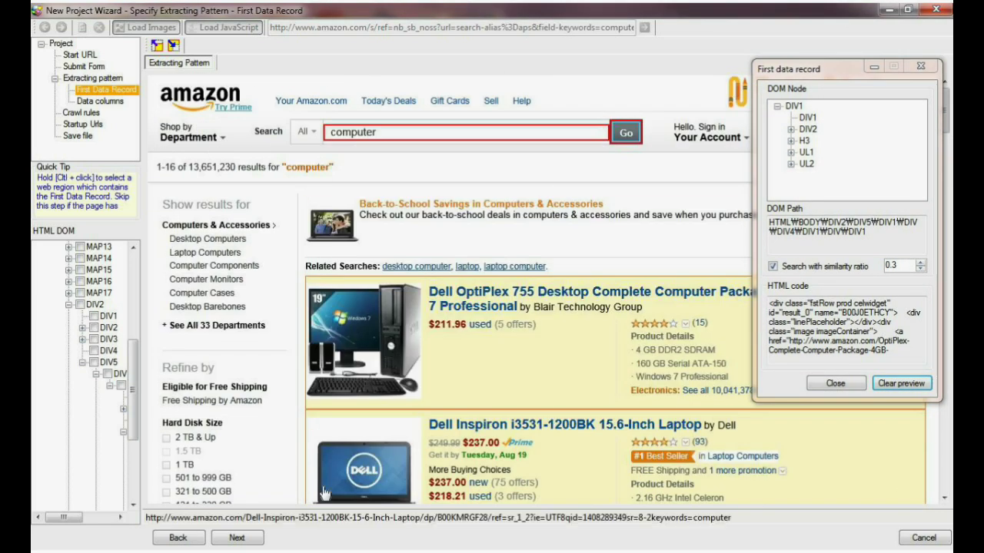
scroll(323, 492, down, 1)
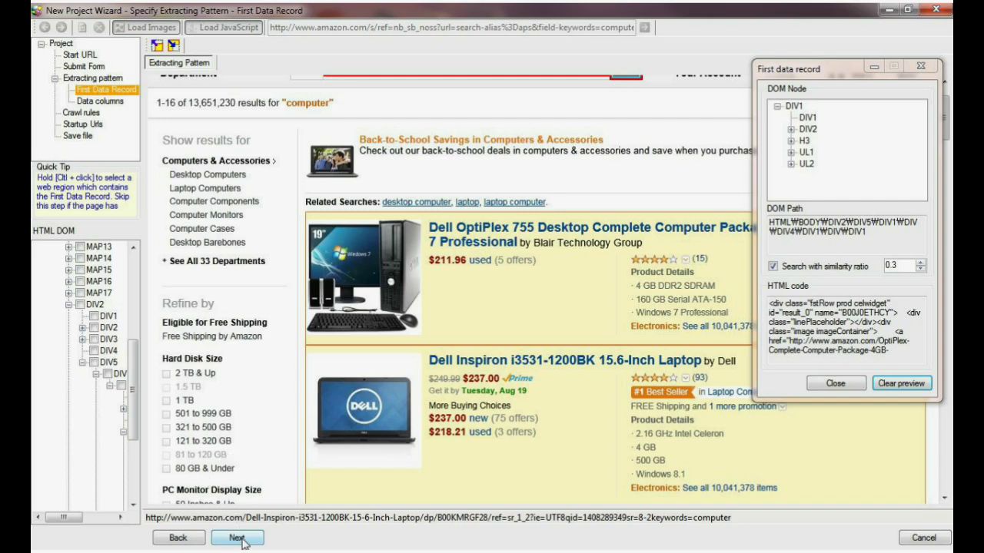
click(238, 539)
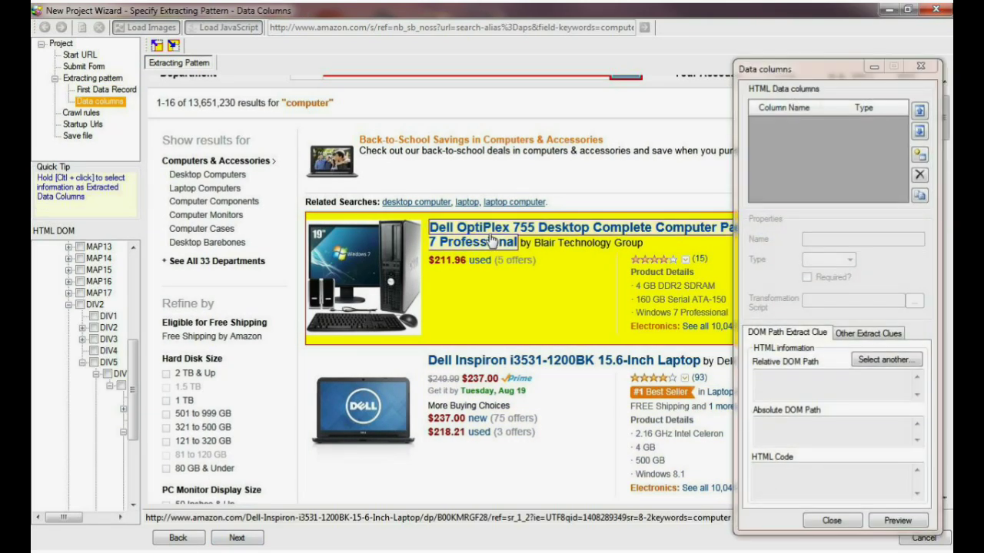
Step: Add a LinkToDetails column of type URL with 'Link to details' ticked
ctrl+click(491, 240)
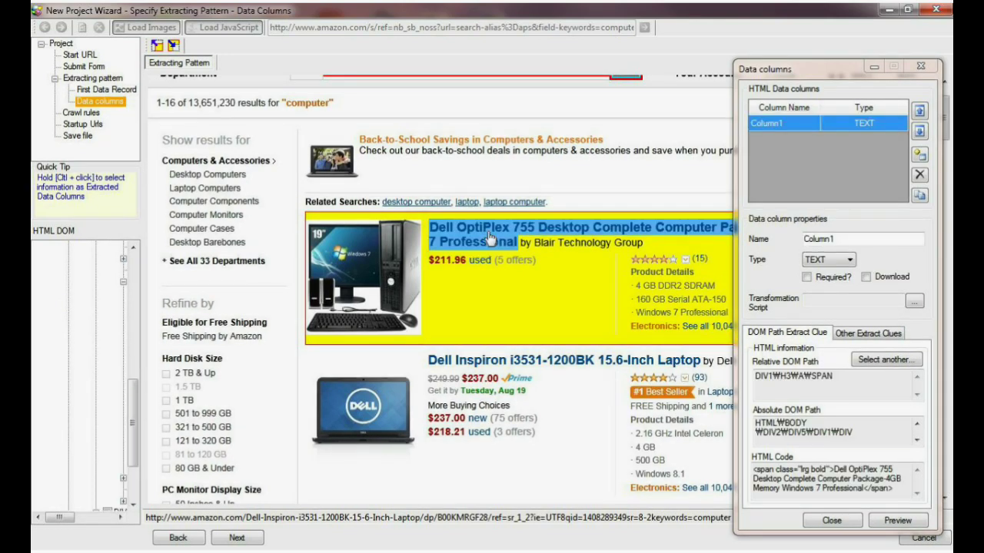
drag(841, 239, 750, 232)
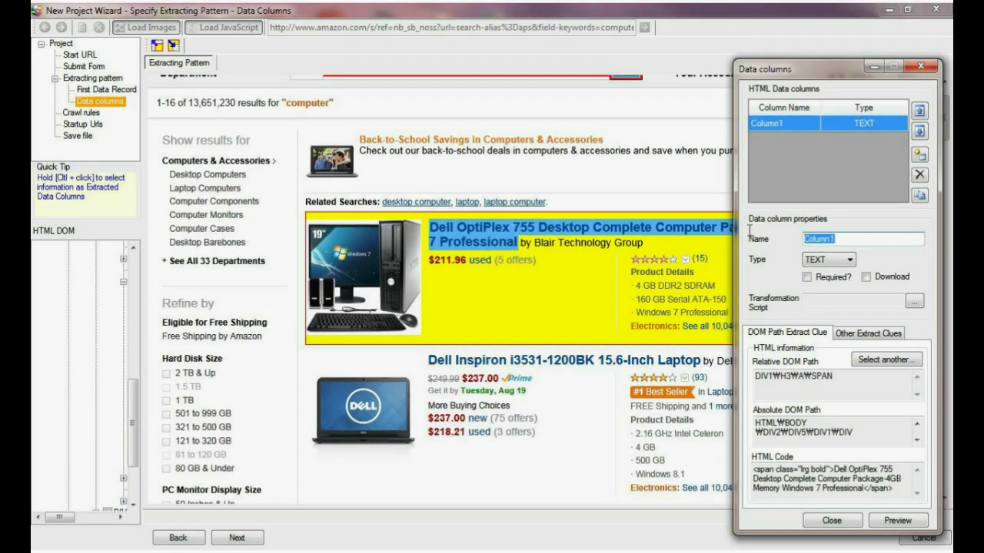
text(Link)
text(ToDetails)
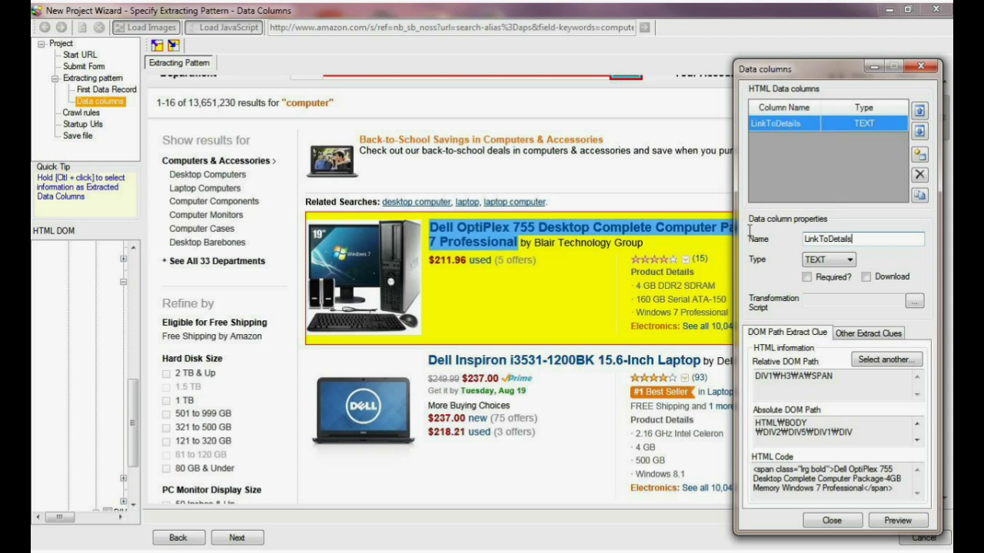
click(849, 262)
click(826, 278)
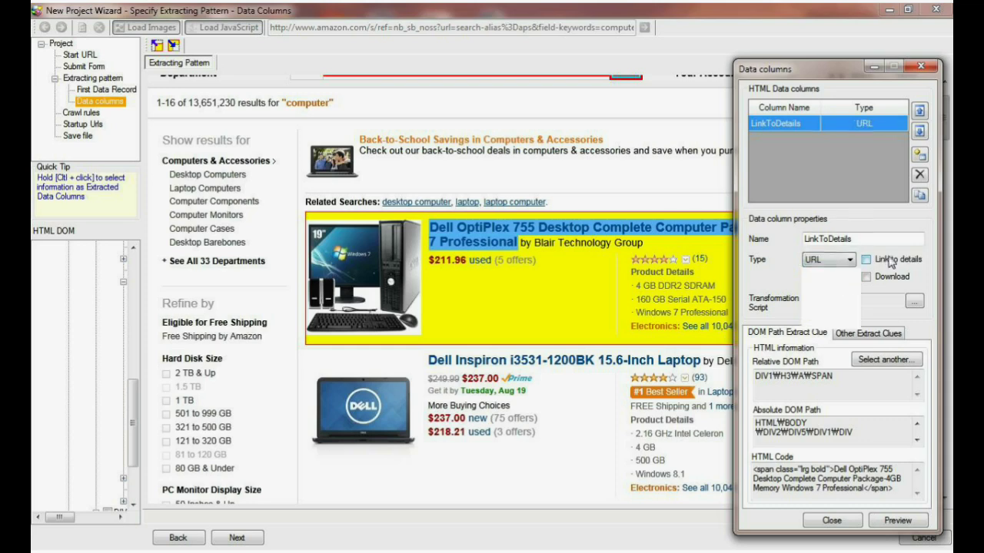
click(888, 262)
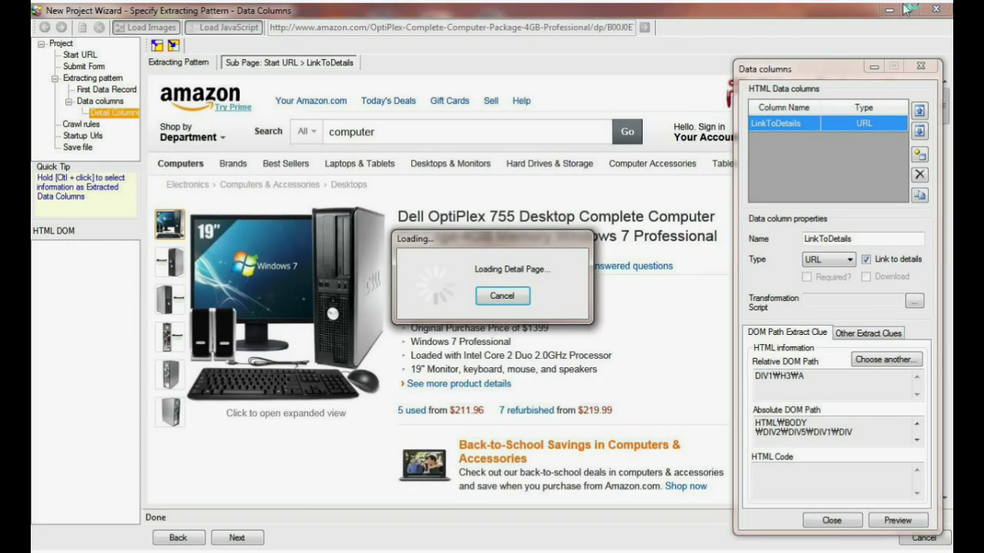
Step: Add a Name column for the product title and an Images column of type IMAGE LIST
ctrl+click(606, 226)
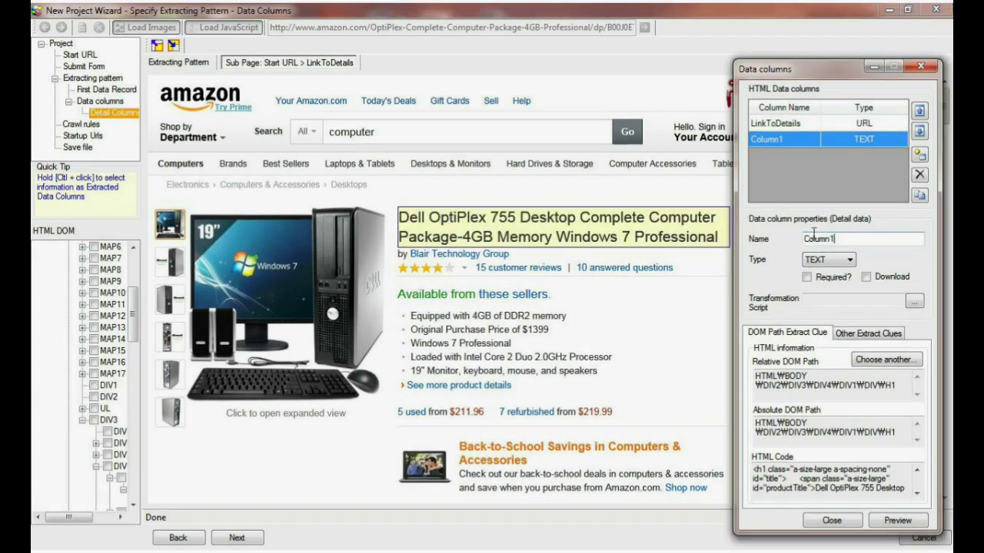
text(Name)
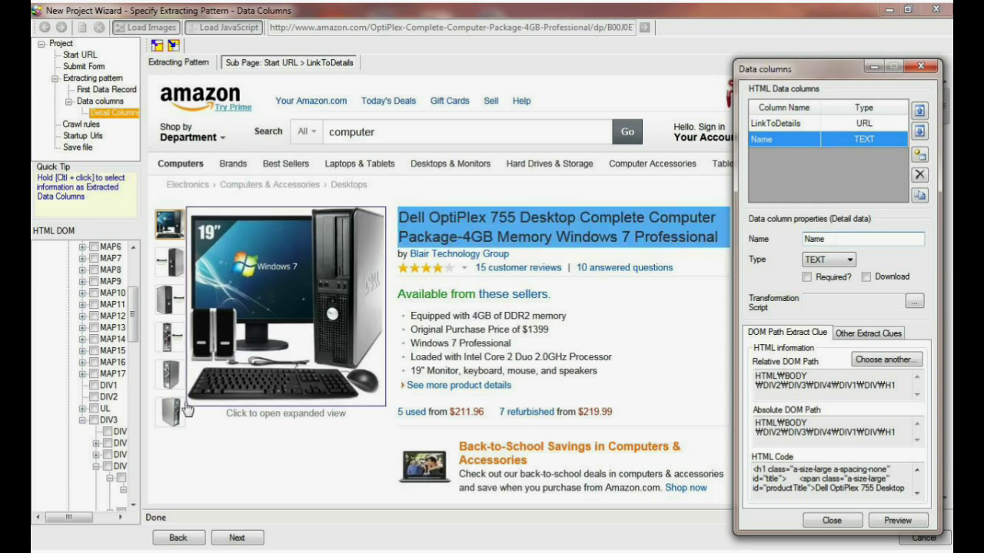
ctrl+click(175, 435)
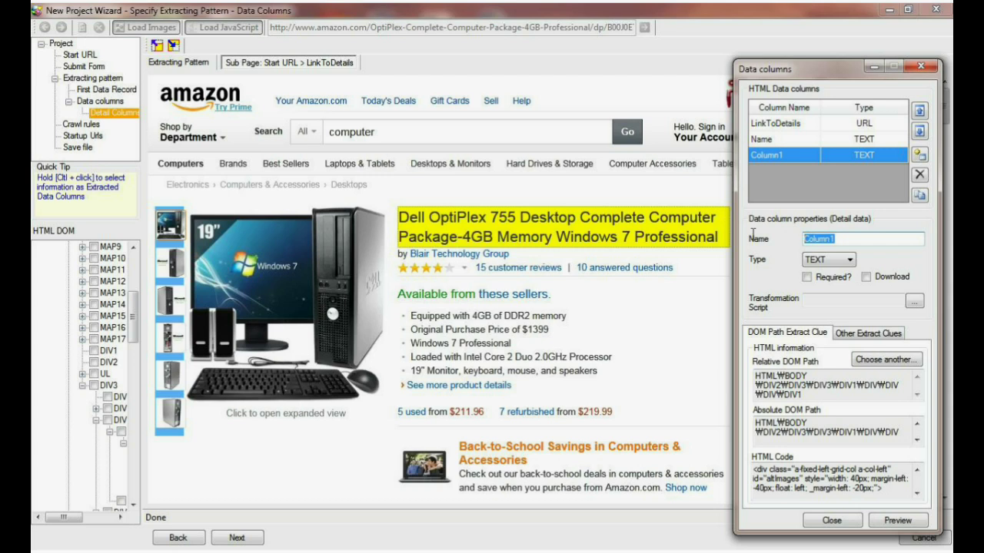
text(Images)
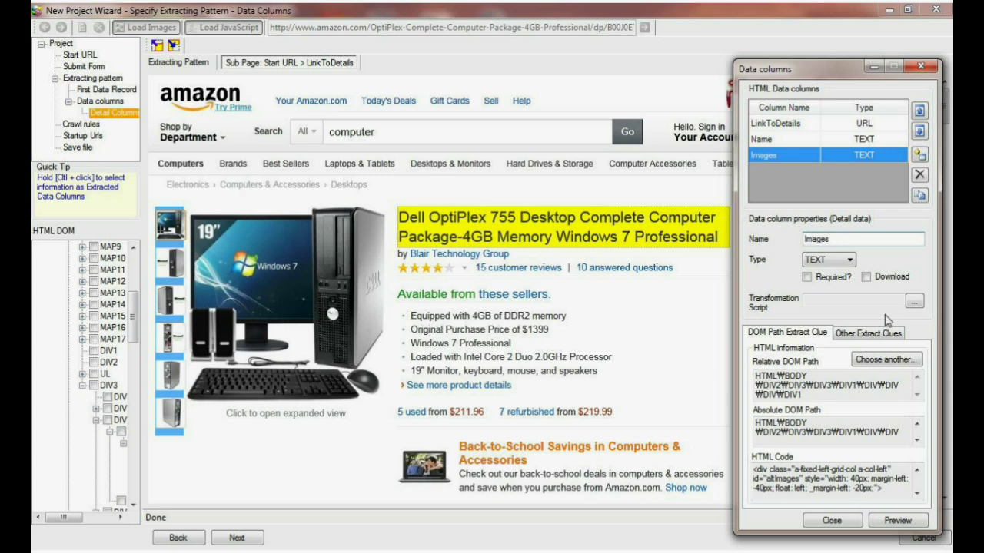
click(836, 260)
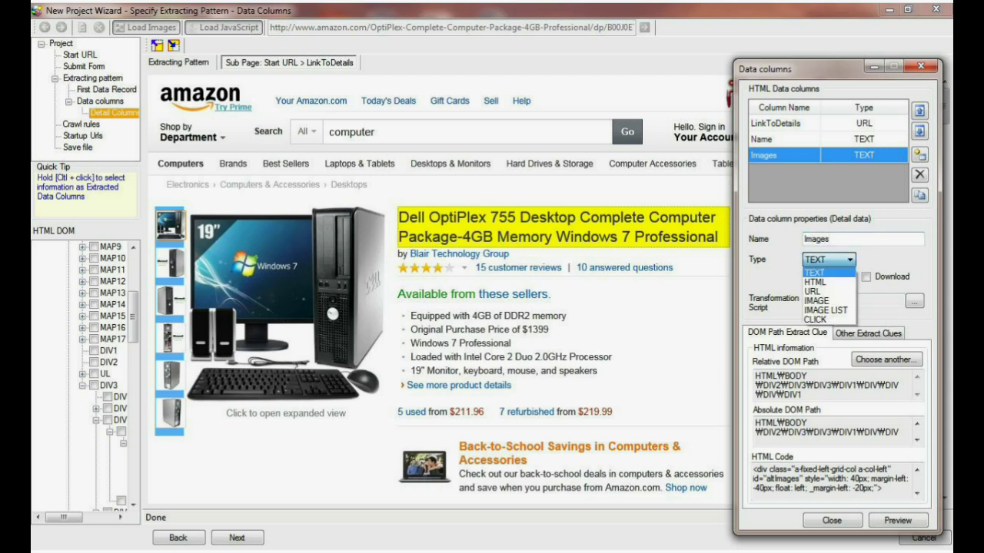
click(823, 309)
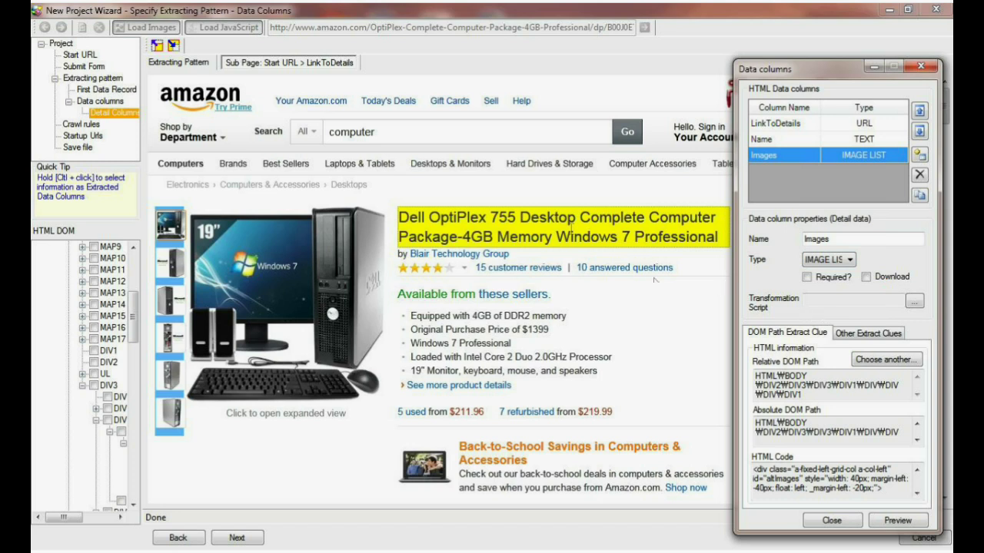
Step: Add a Descriptions column for the feature bullets and preview the extracted data
ctrl+click(692, 392)
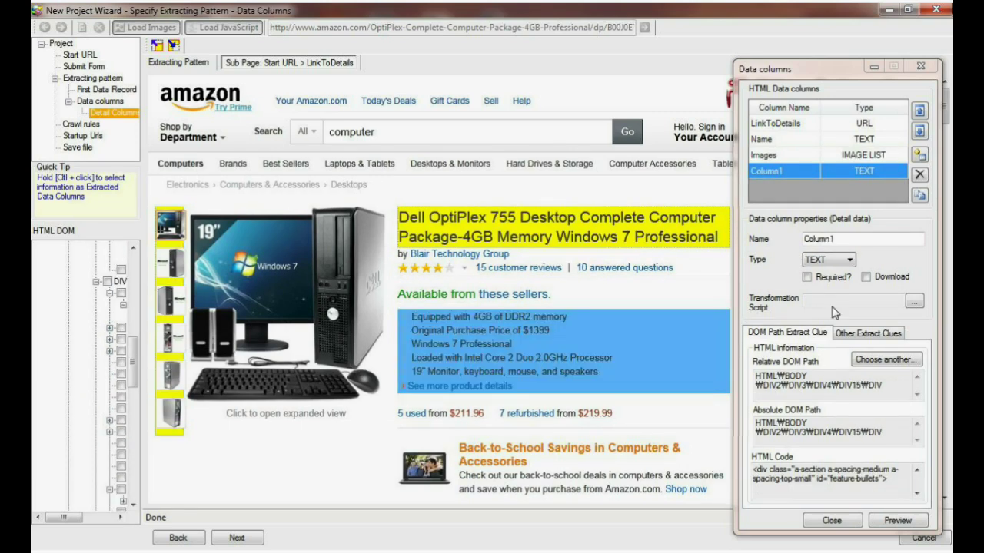
double_click(830, 238)
text(Descri)
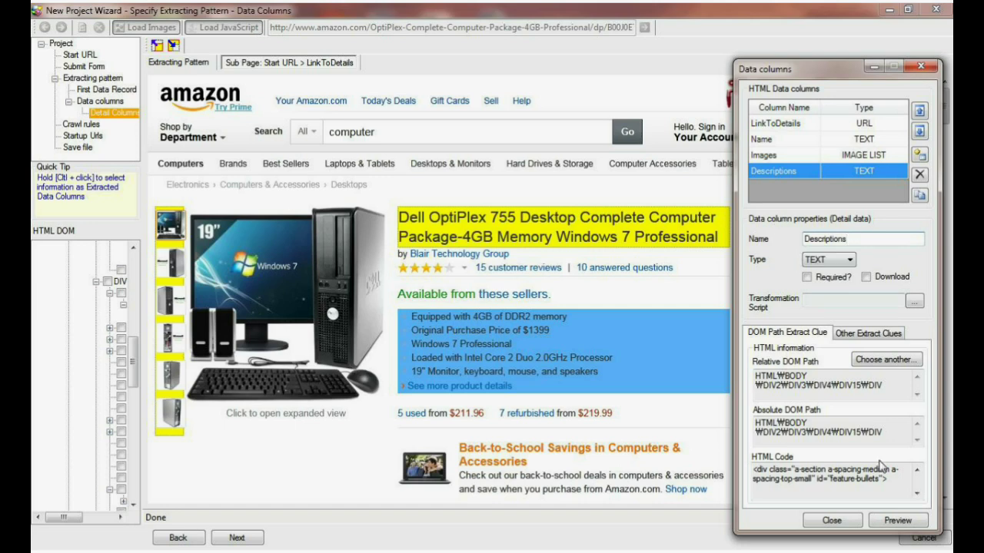
click(897, 519)
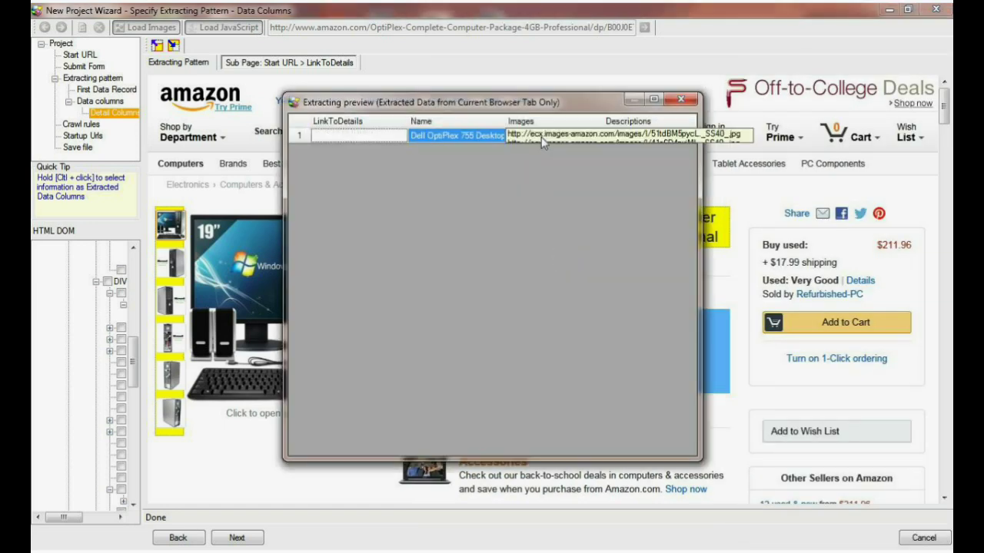
Step: Open the first image link in Chrome and remove _SS40 to show the full-size picture
click(541, 136)
double_click(542, 137)
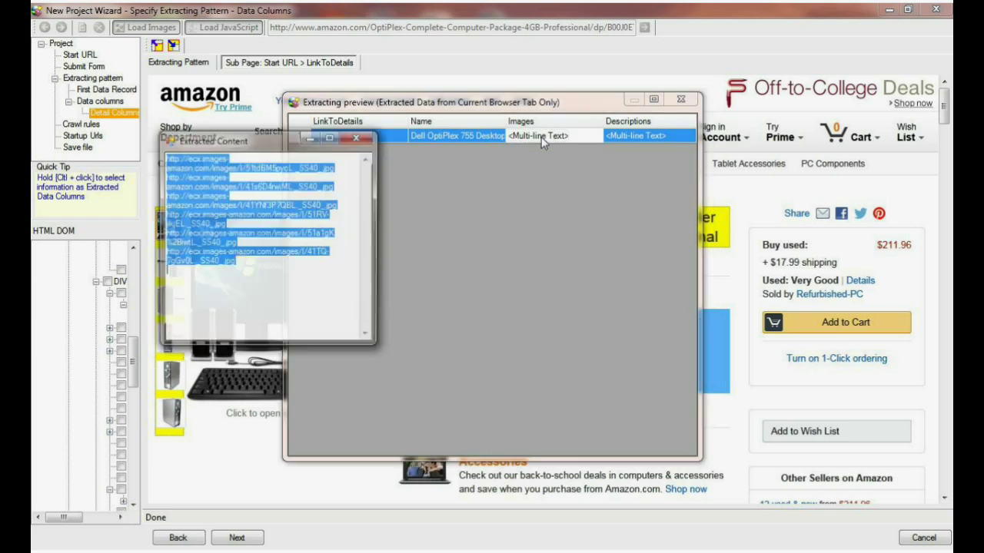
click(312, 176)
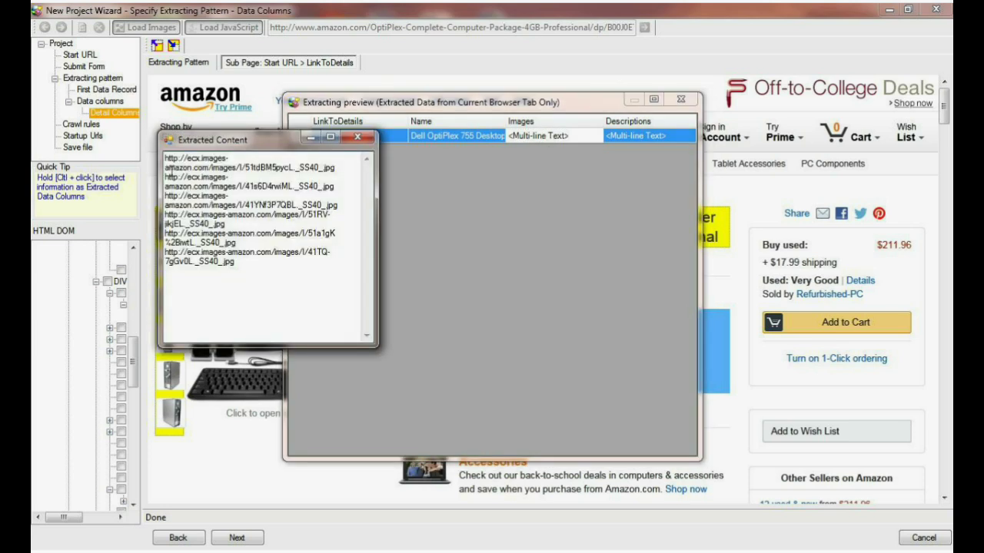
click(166, 159)
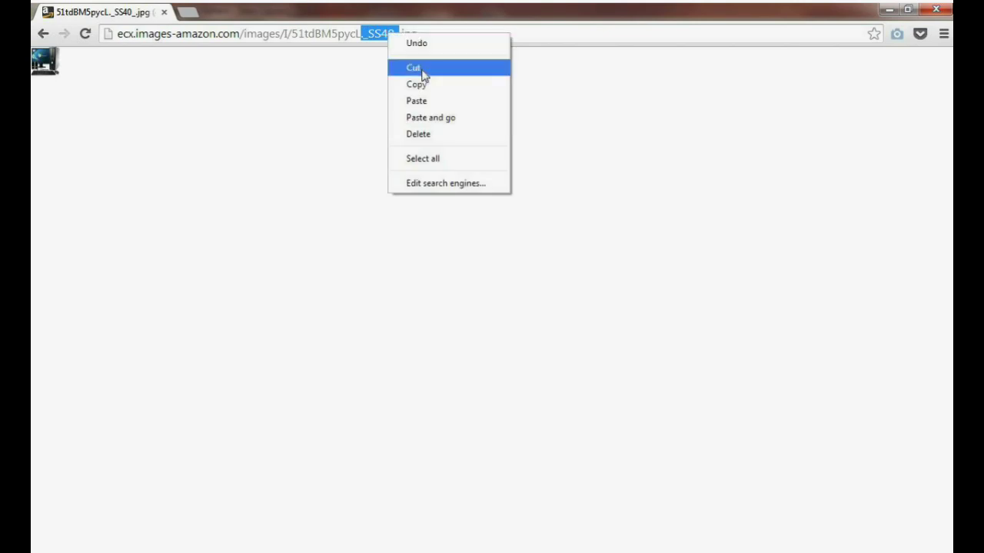
click(421, 68)
key(Return)
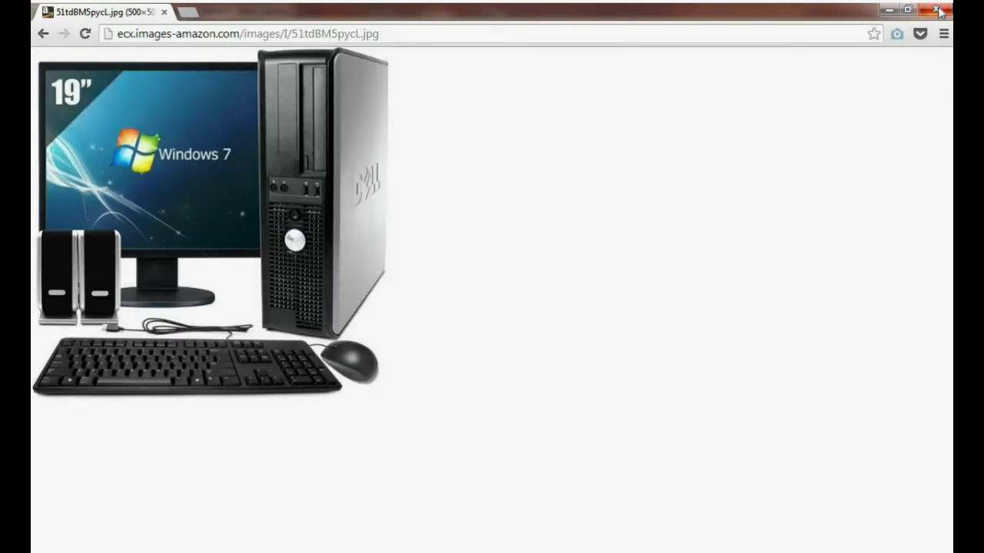
click(890, 10)
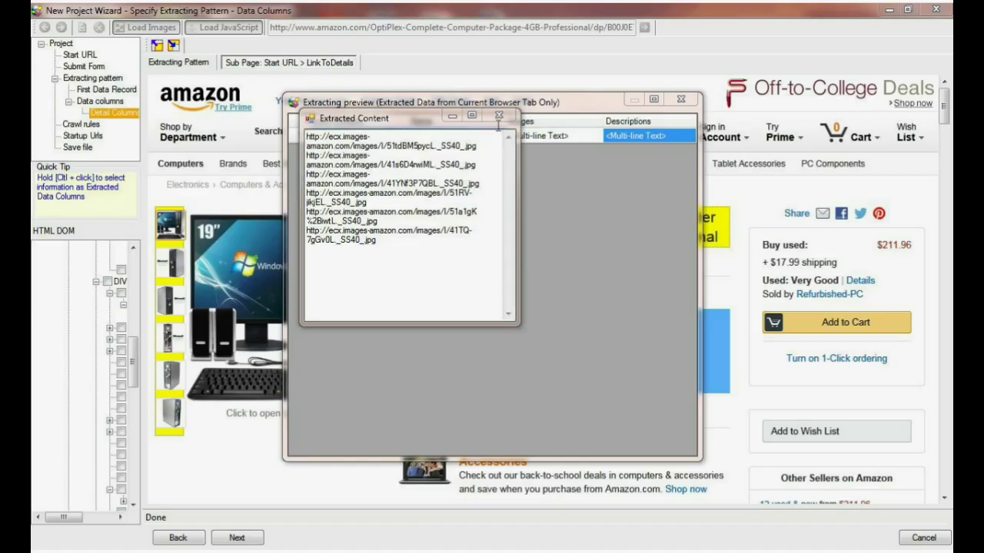
Step: Add a Replace transformation to the Images column that strips _SS40_ from the links
click(499, 115)
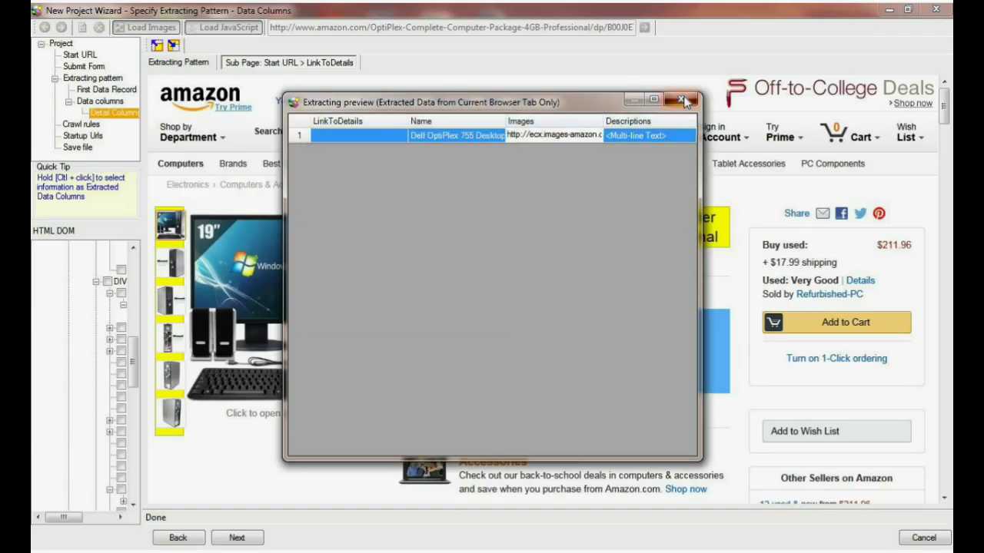
click(681, 99)
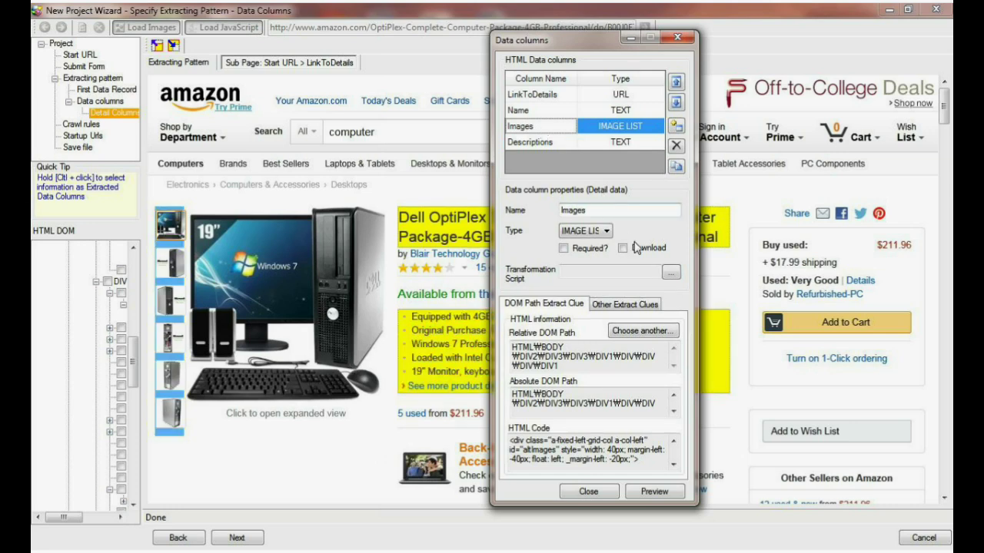
click(670, 273)
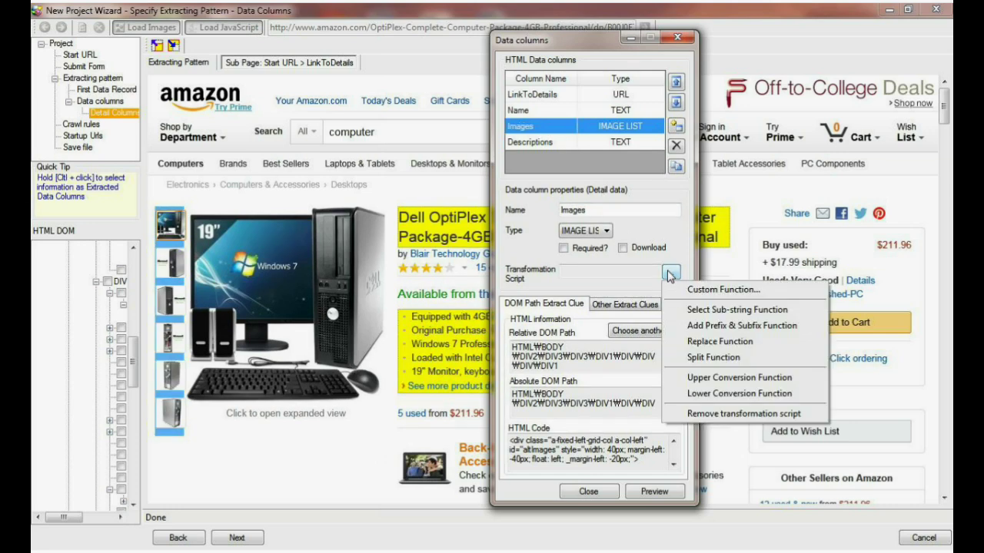
click(721, 347)
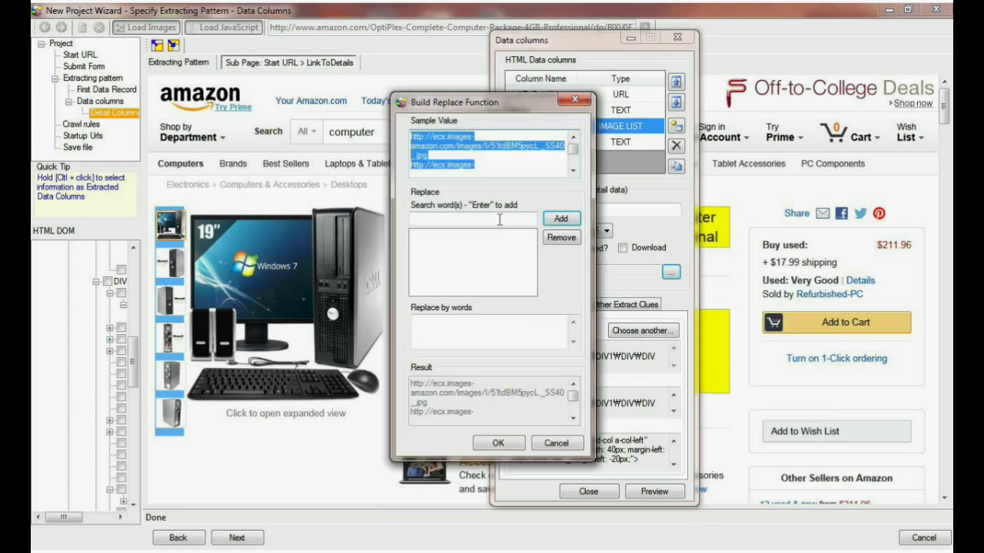
click(499, 219)
text(_SS40_)
click(561, 219)
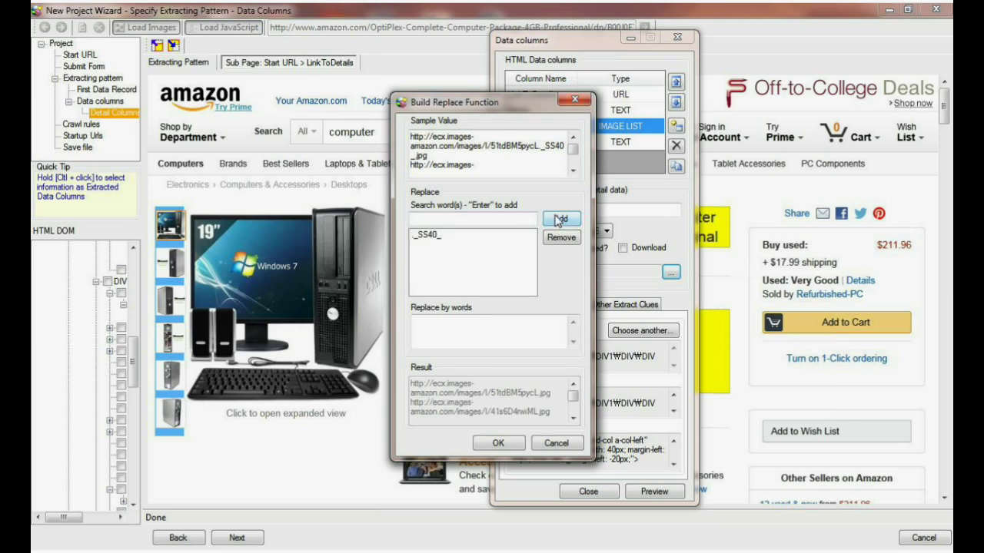
click(498, 444)
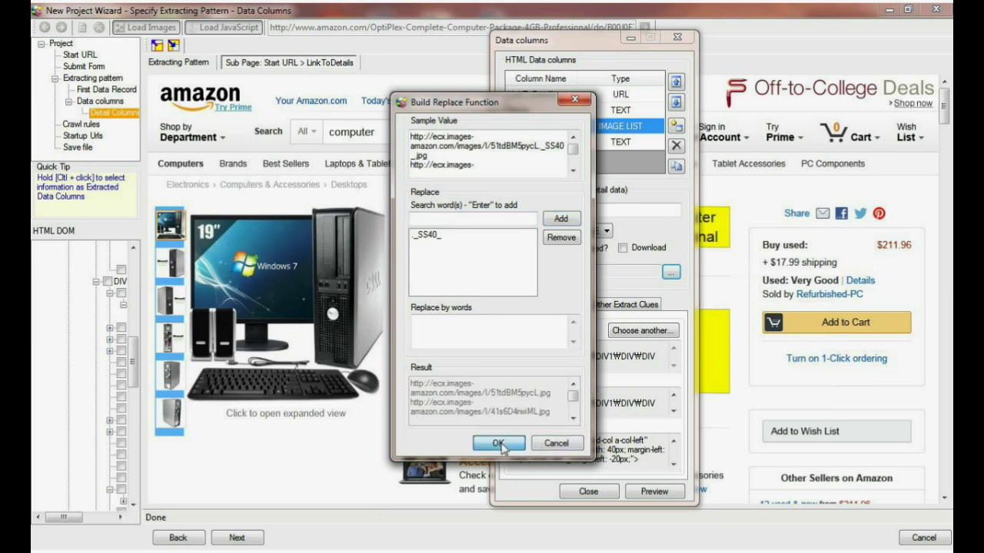
click(566, 328)
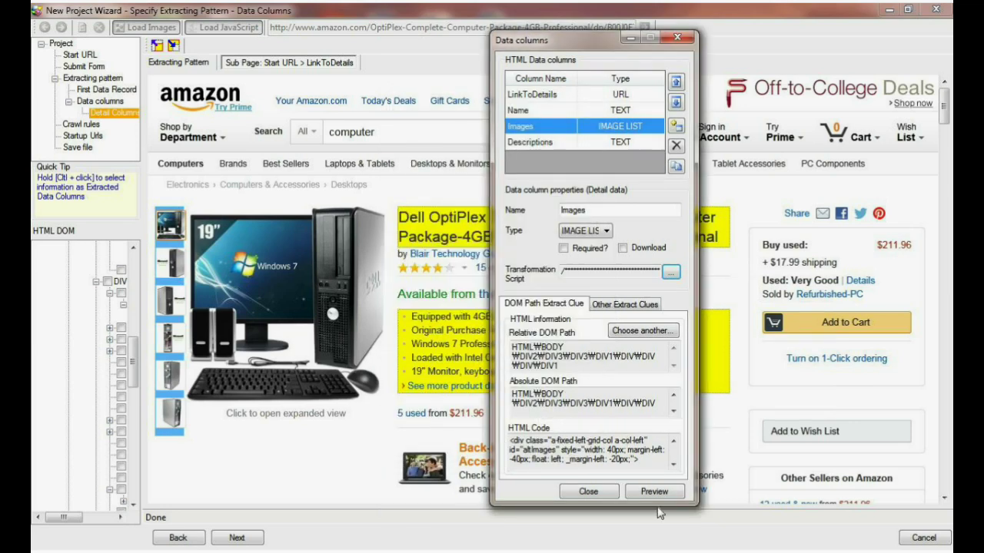
Step: Preview again and check the first Images URL is now the big-image link
click(653, 492)
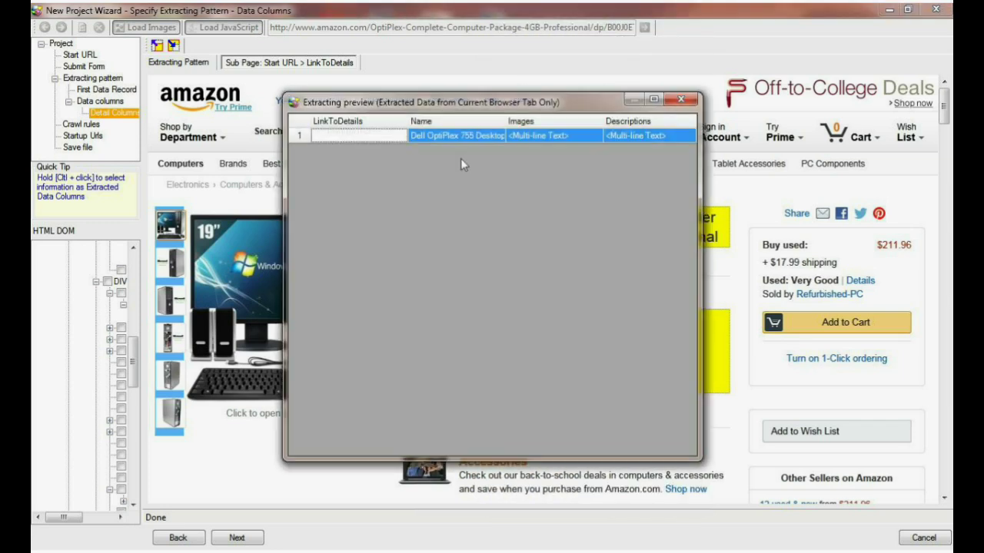
double_click(571, 136)
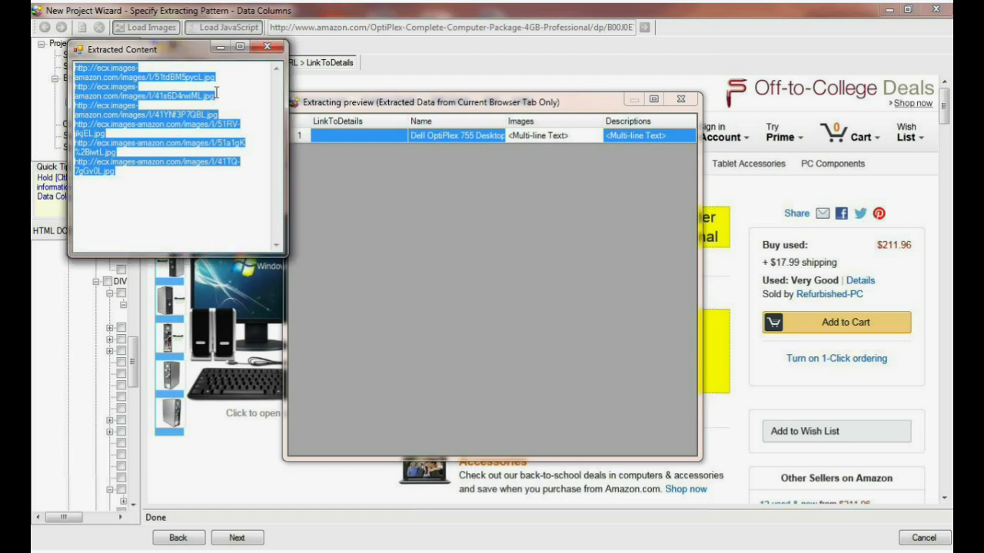
click(225, 96)
drag(224, 77, 71, 55)
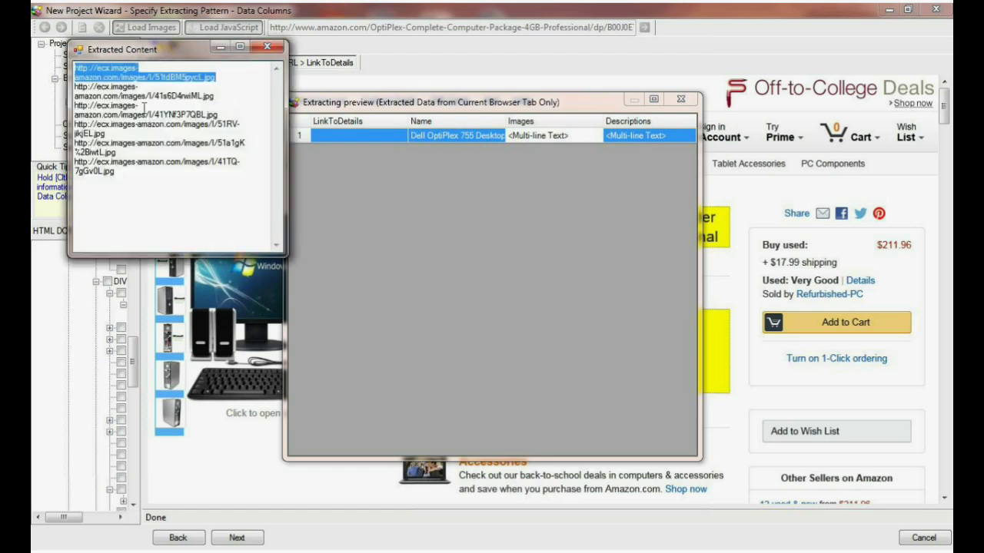
click(268, 48)
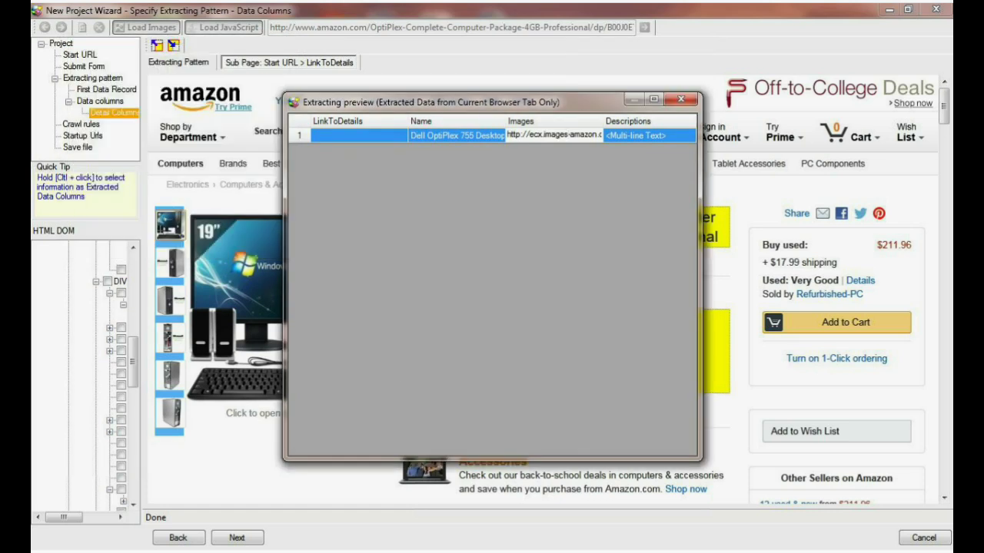
click(679, 100)
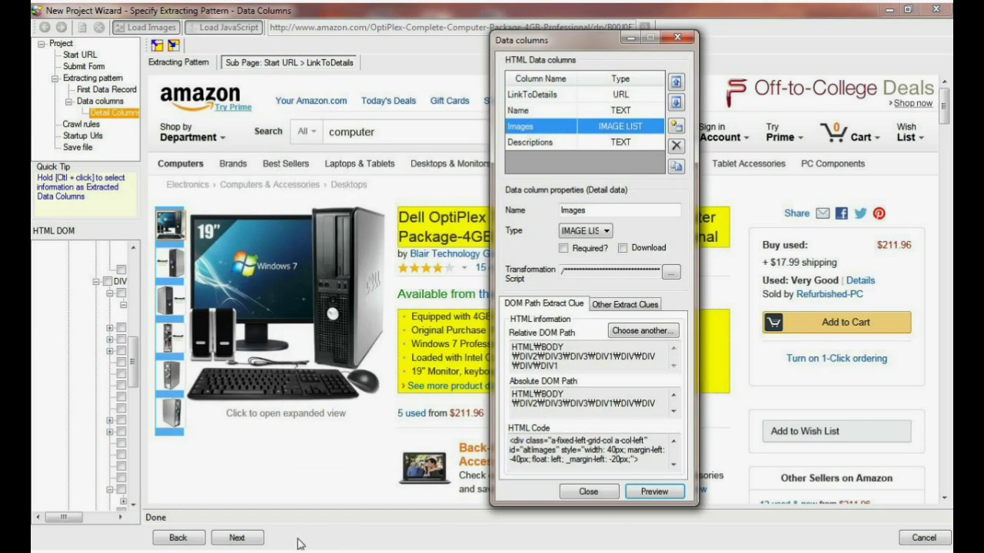
Step: Set the results page's Next Page link as the crawl rule, typed Next Button (Link)
click(237, 538)
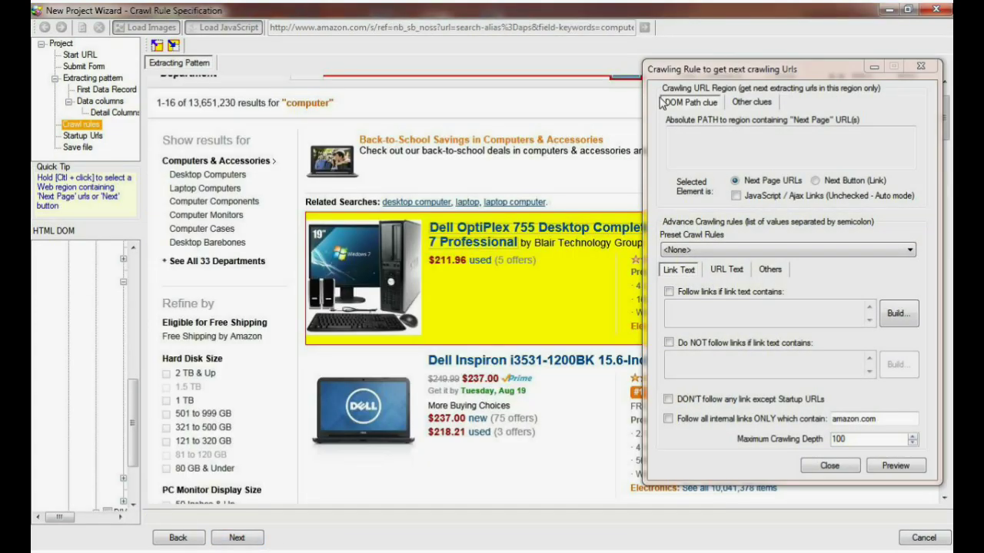
click(720, 70)
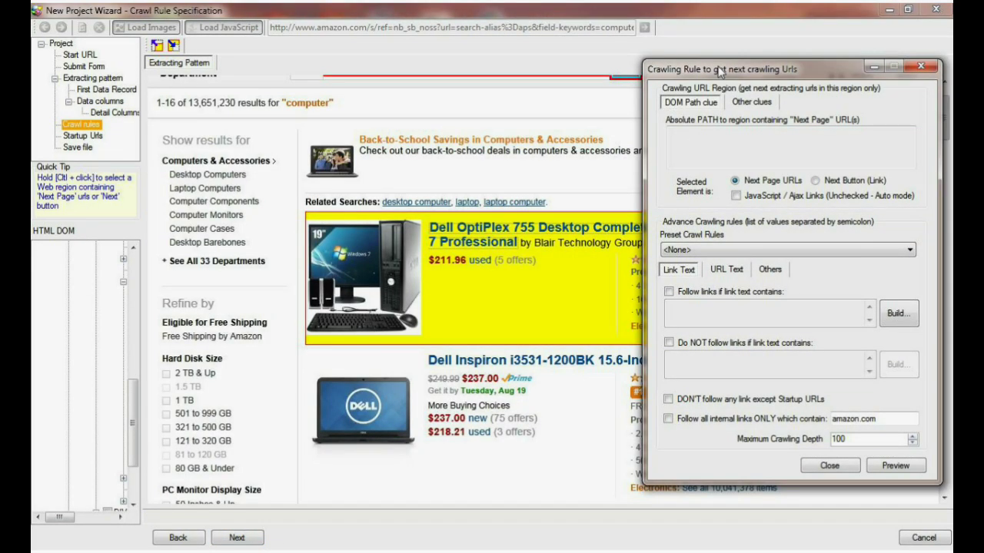
mouse_move(718, 70)
mouse_down()
mouse_move(293, 41)
mouse_move(728, 44)
mouse_up()
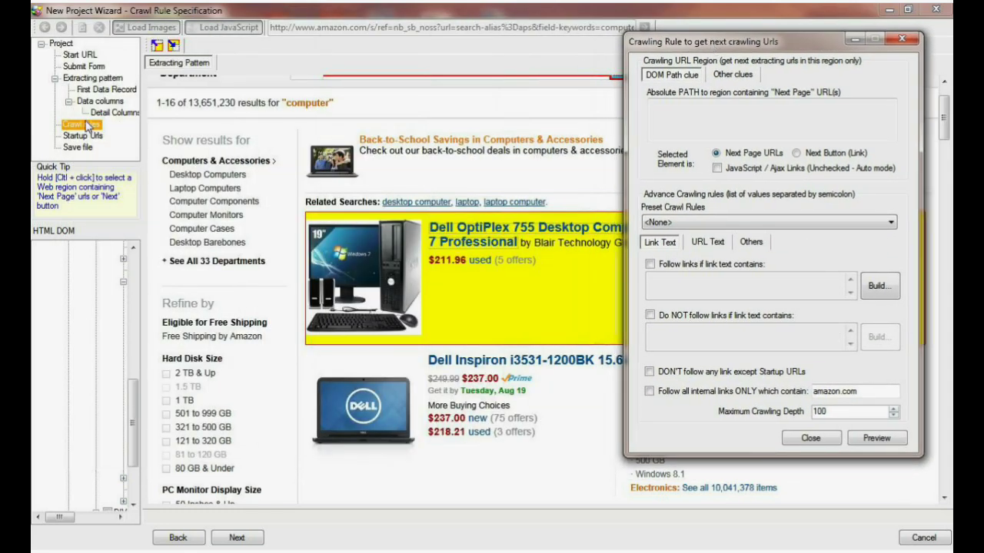
click(89, 126)
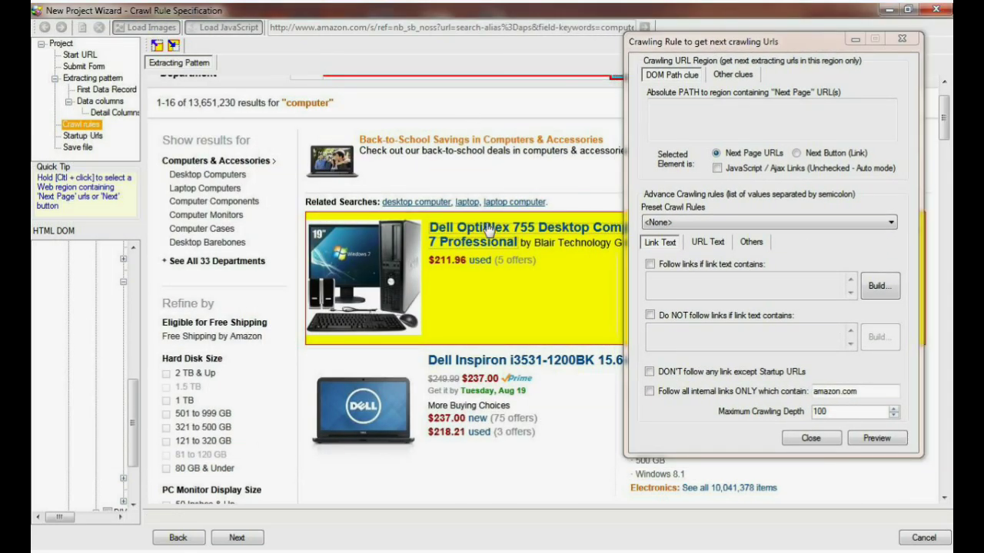
scroll(488, 229, down, 5)
scroll(487, 229, down, 5)
scroll(488, 229, down, 5)
scroll(487, 229, down, 5)
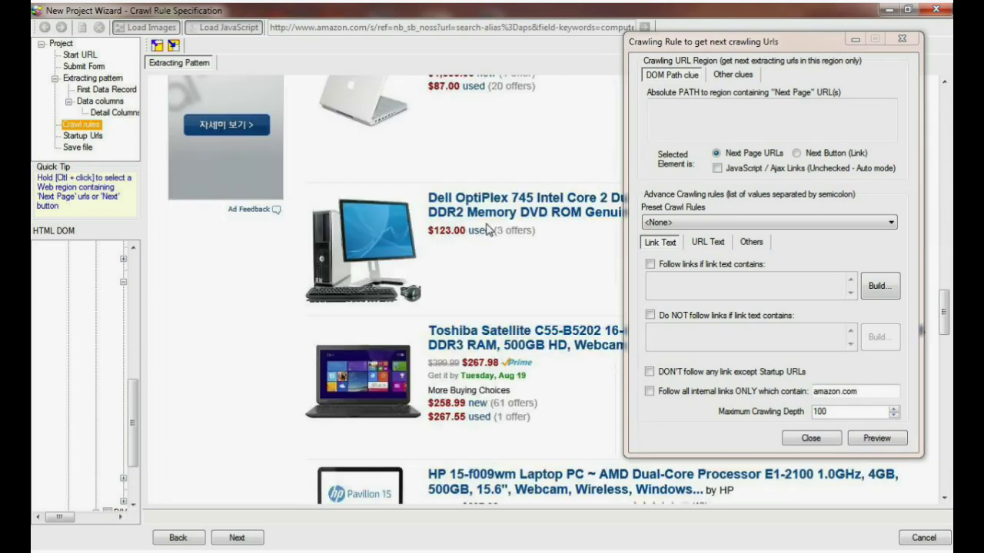
scroll(487, 229, down, 5)
scroll(487, 229, down, 5)
drag(753, 49, 260, 81)
ctrl+click(738, 153)
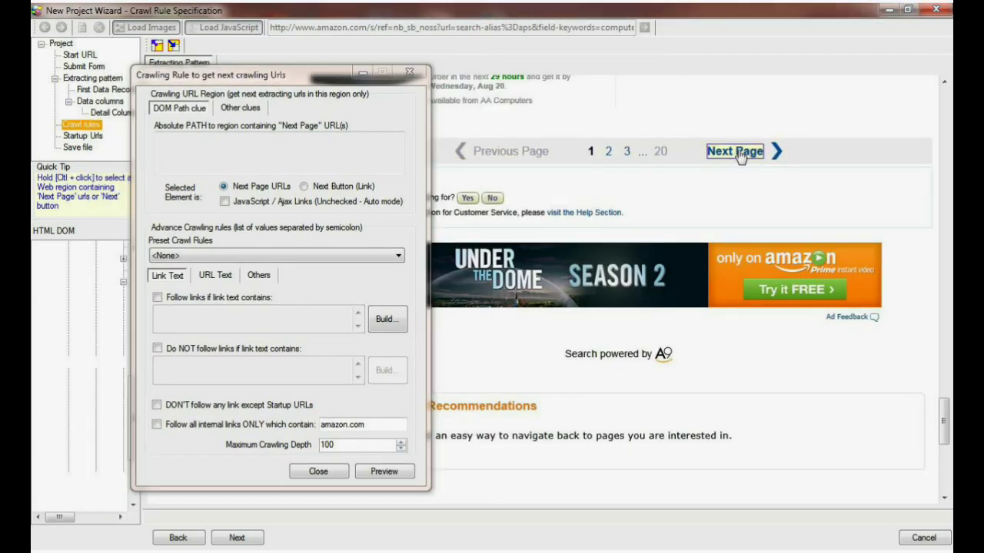
ctrl+click(738, 153)
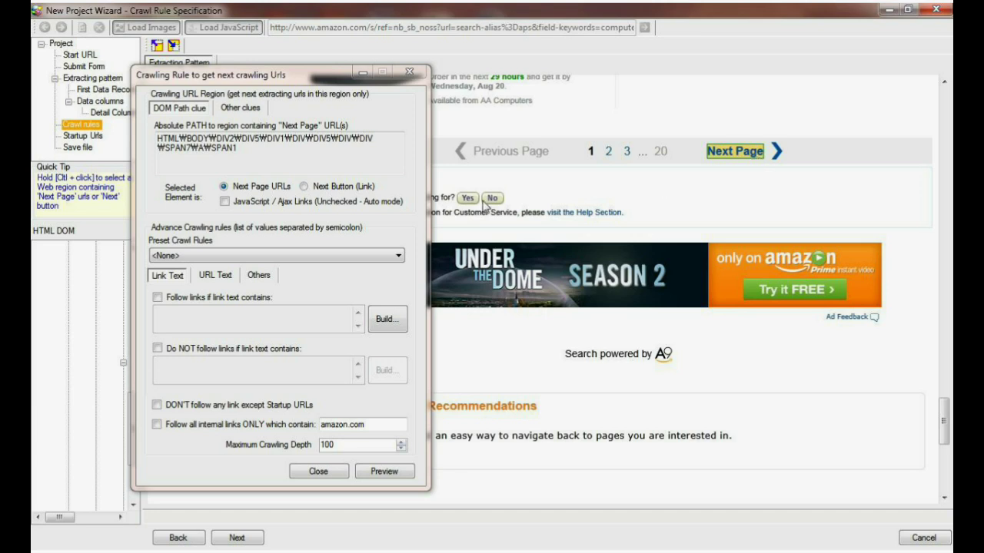
click(303, 188)
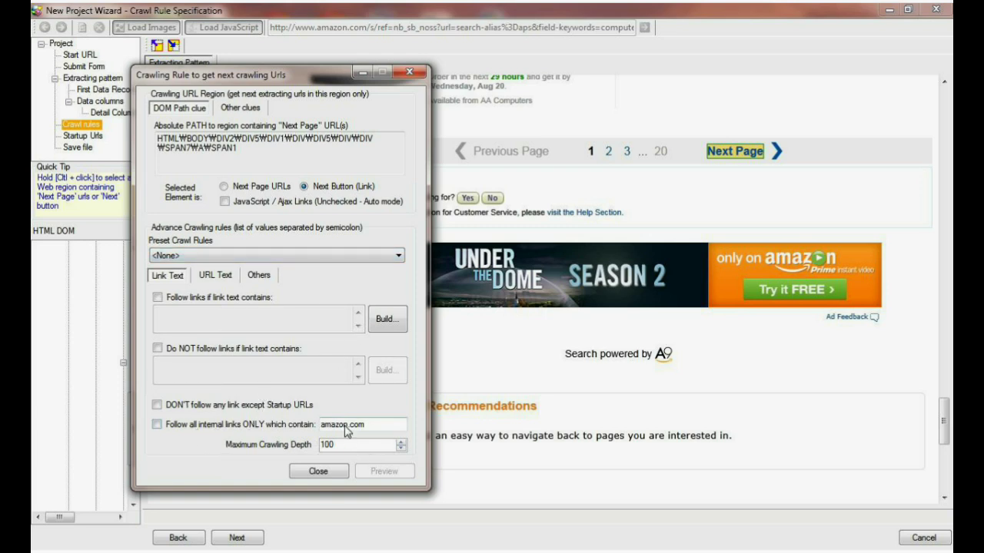
Step: Finish the wizard, saving the project as amazon(3)
click(236, 538)
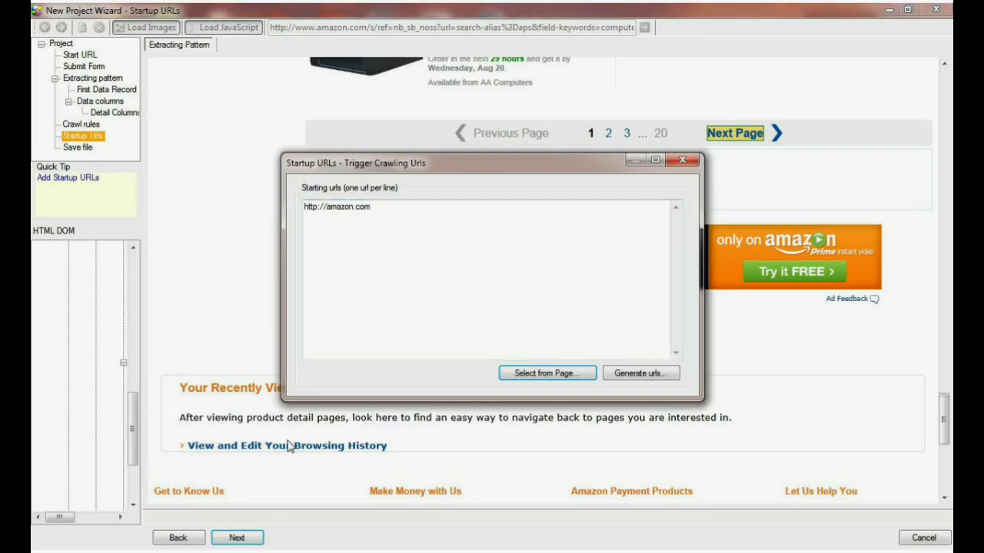
click(250, 533)
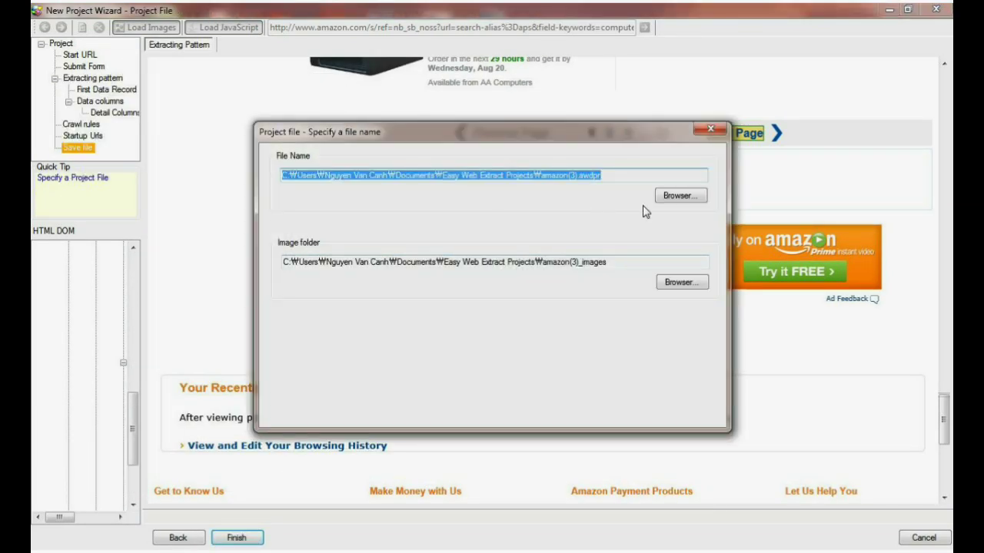
click(232, 536)
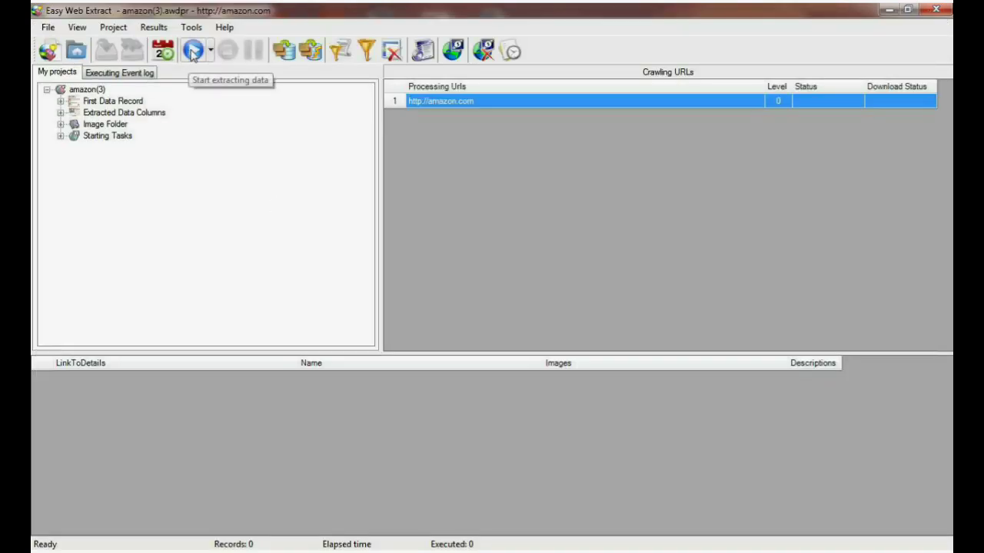
Step: Run the extraction and stop it after four Dell product records are collected
click(193, 50)
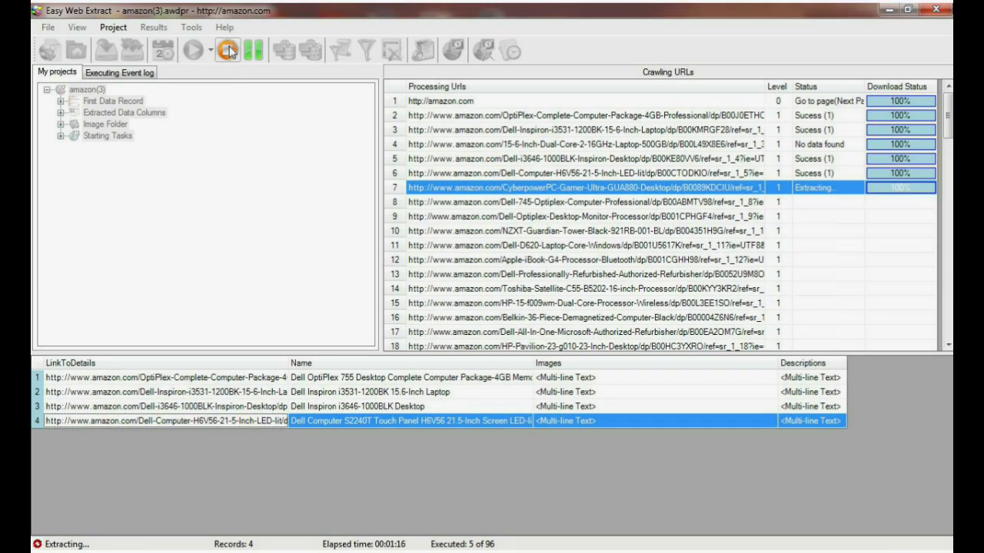
click(228, 50)
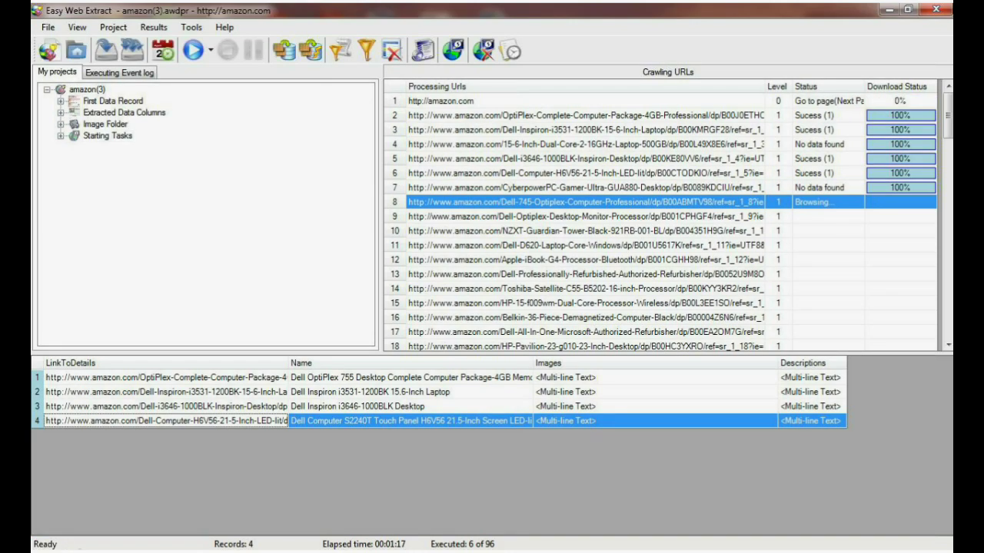
Step: Export the records as Excel (CSV) to test.csv, set to open after exporting
click(282, 51)
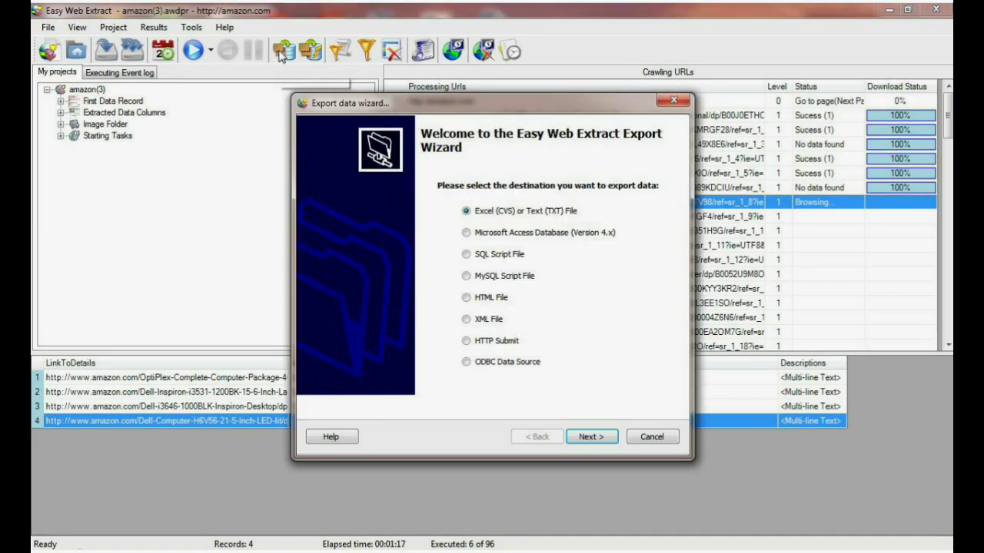
click(588, 437)
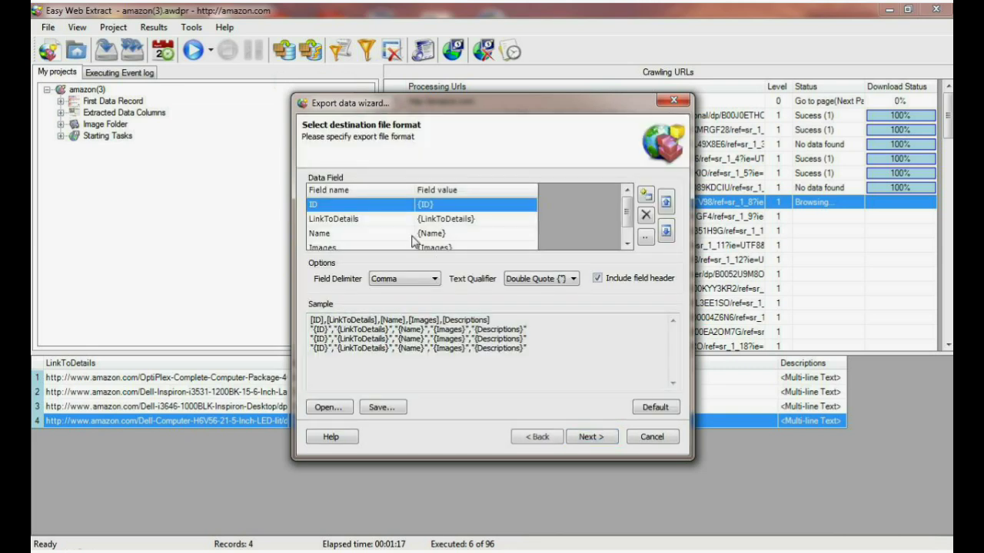
click(587, 442)
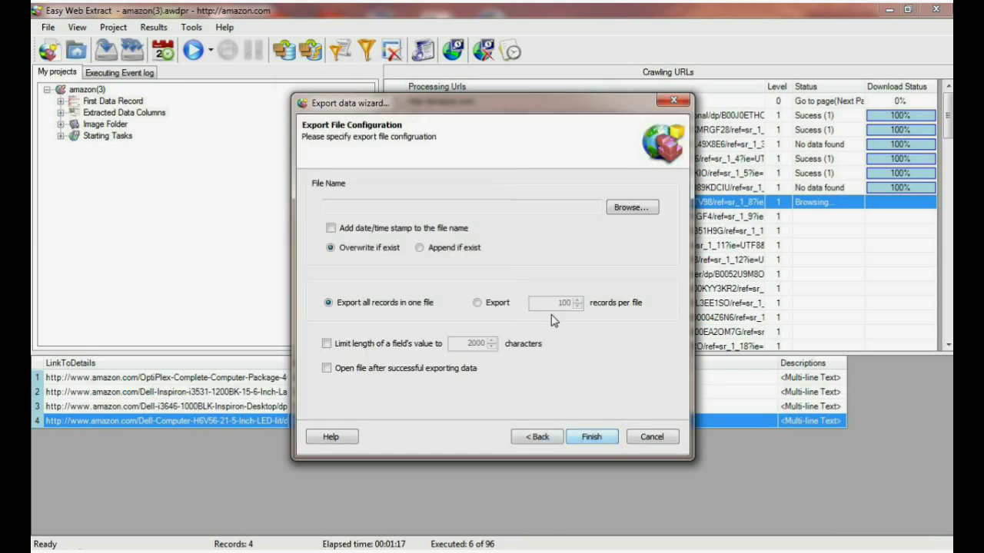
click(631, 209)
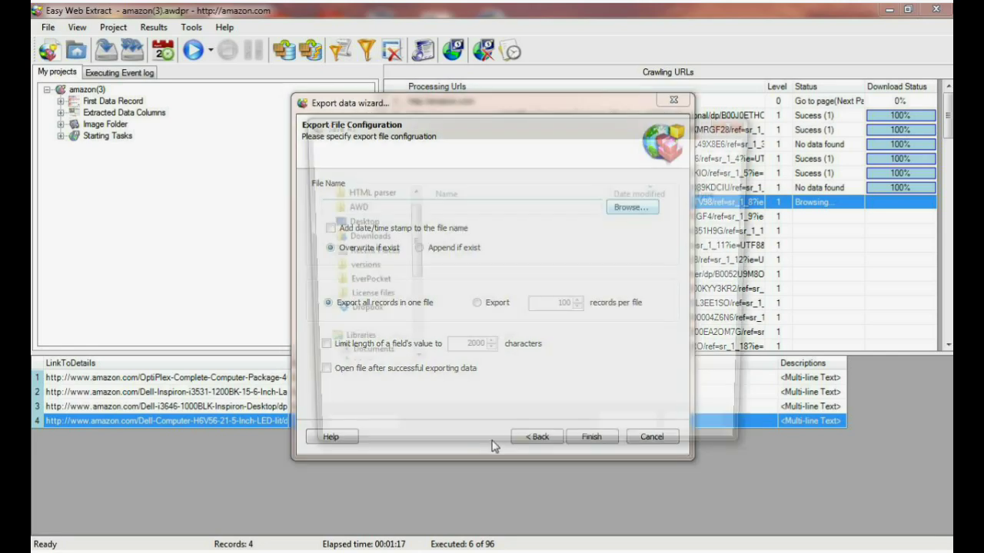
text(test)
click(635, 437)
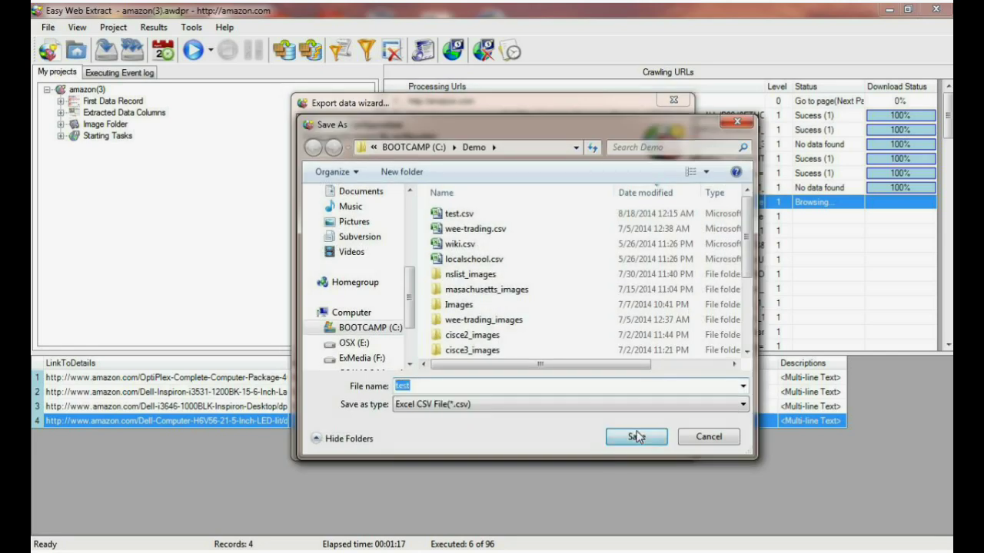
click(432, 369)
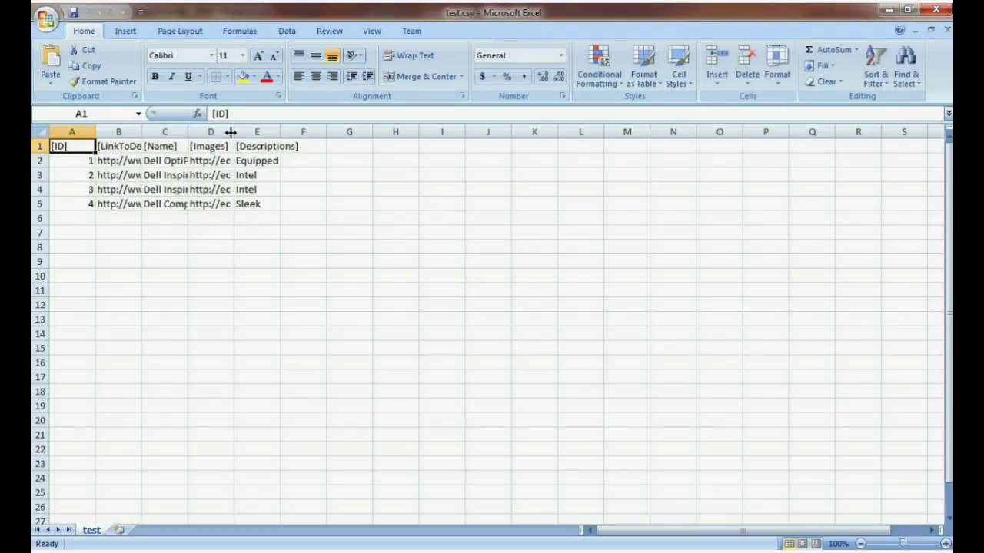
Step: Widen column D and inspect cell D2 to read the full image URLs
drag(232, 132, 436, 133)
double_click(294, 161)
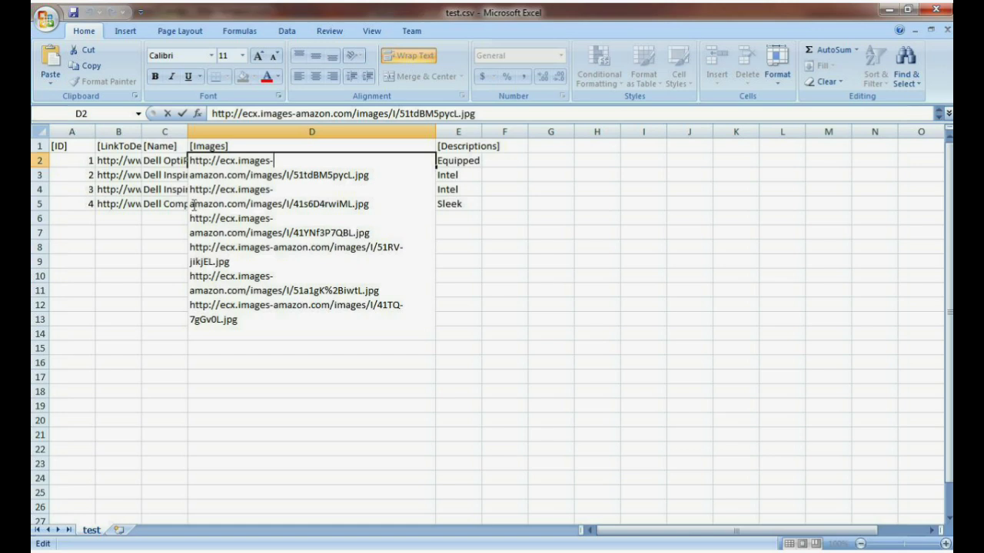
click(490, 238)
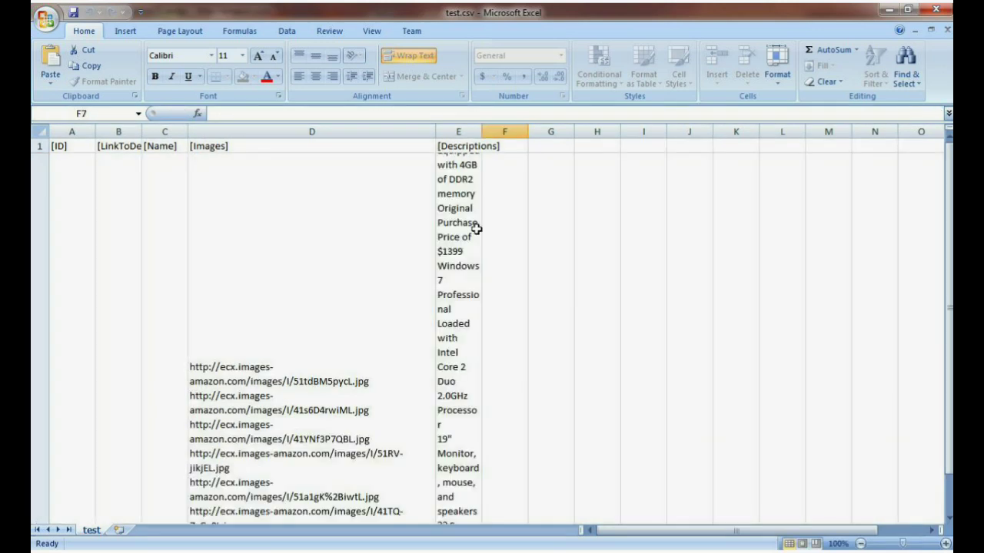
Step: Close test.csv without saving and dismiss the export success message
click(936, 11)
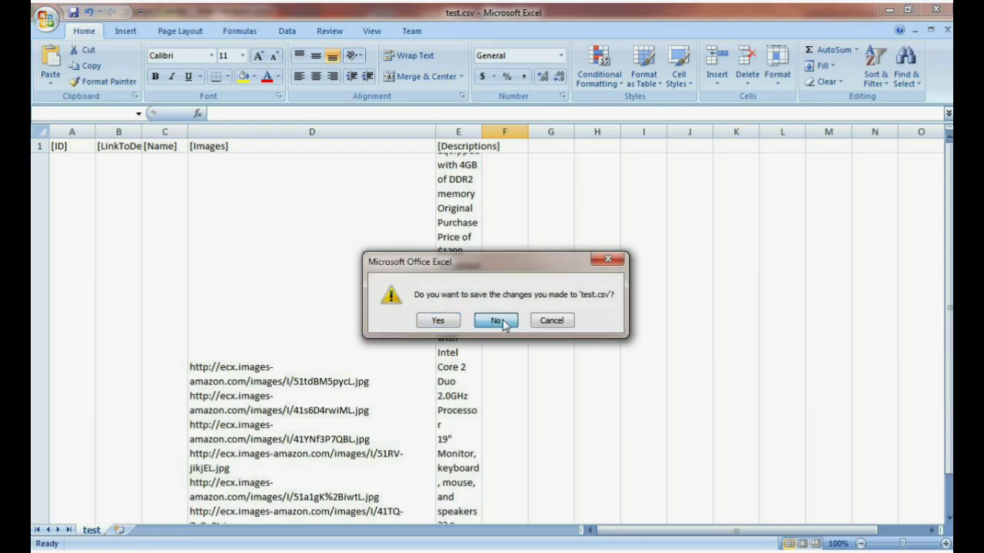
click(498, 322)
click(521, 329)
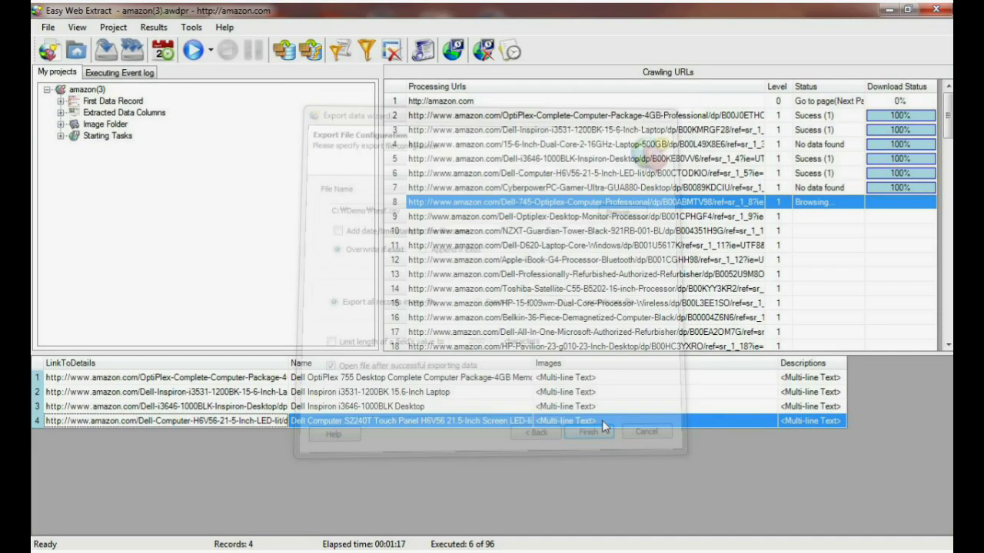